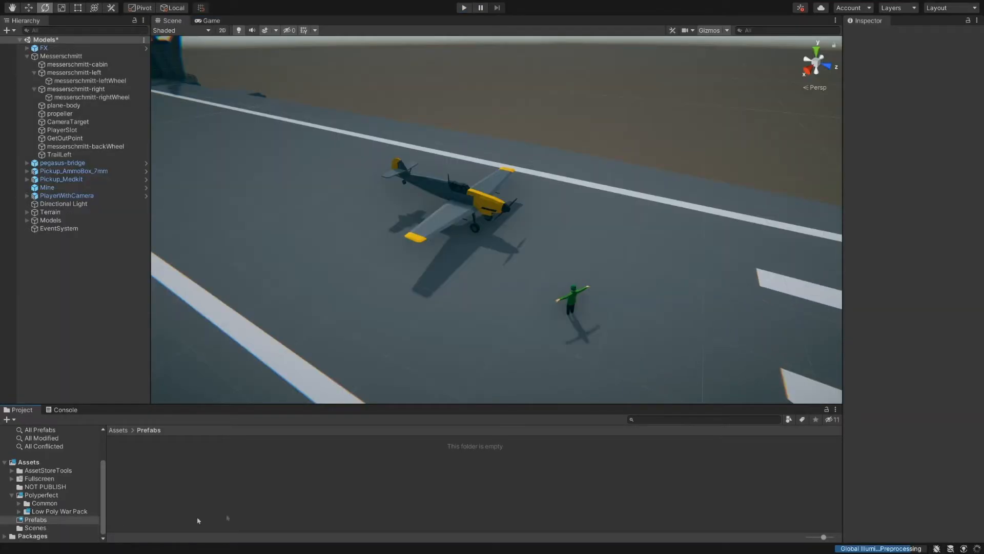
Place the Rideable_Plane prefab from Low Poly War Pack's Prefabs/Vehicles/Abstracts folder in the scene beside the Messerschmitt model.
left_click(19, 512)
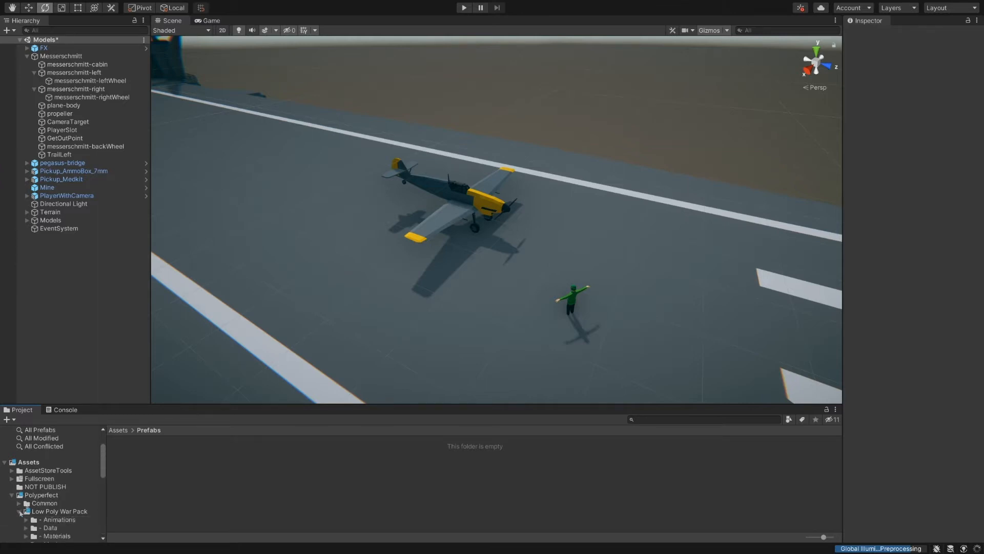
scroll(37, 483, "down", 5)
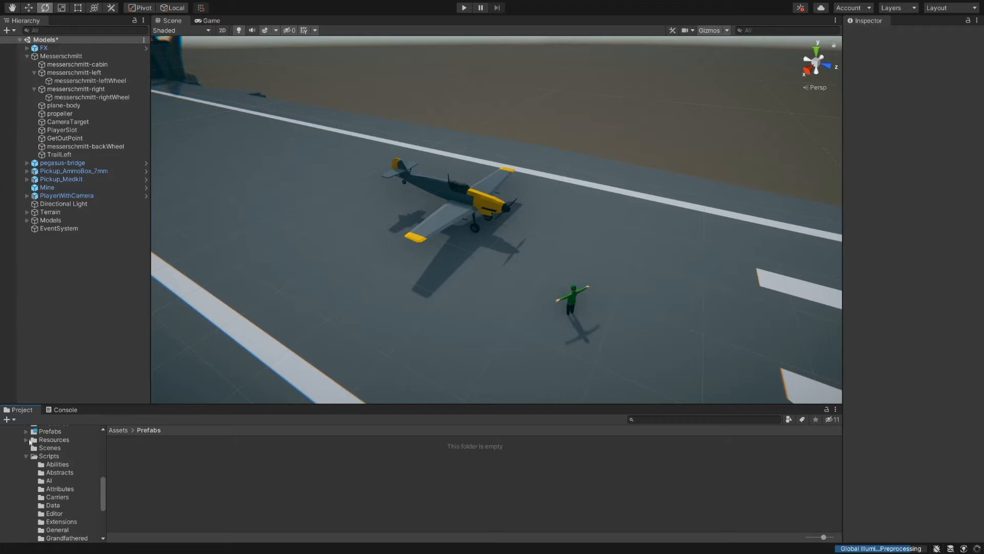
left_click(27, 433)
scroll(67, 457, "down", 2)
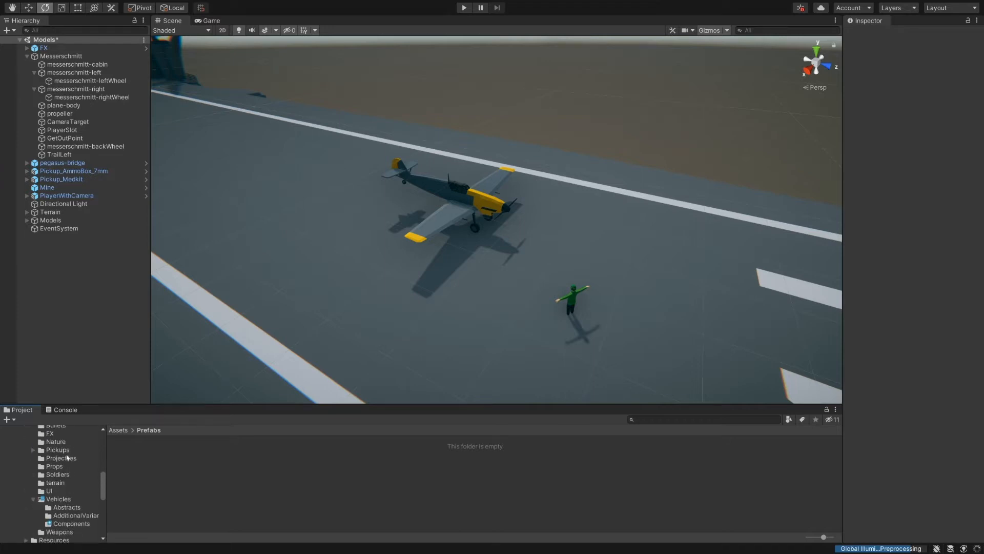
left_click(64, 500)
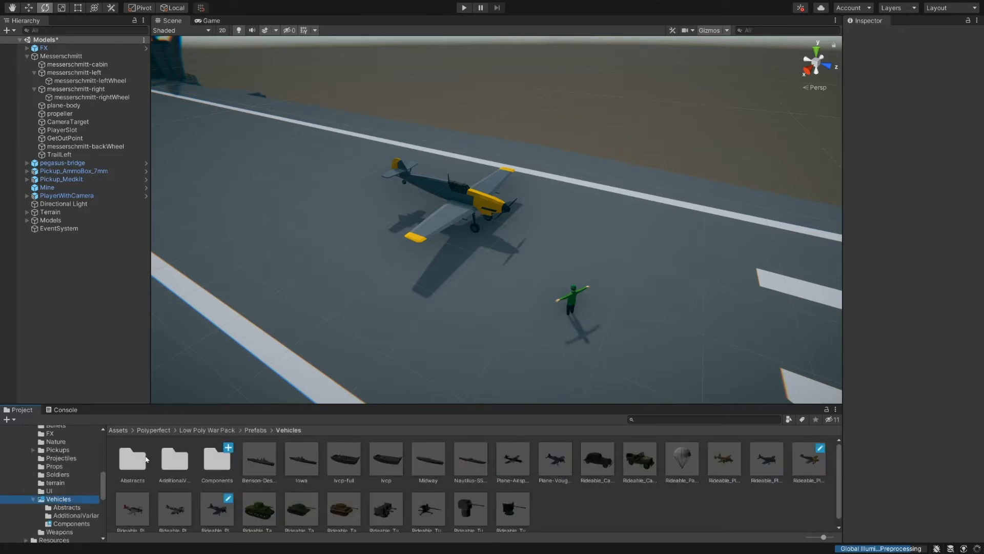
double_click(138, 465)
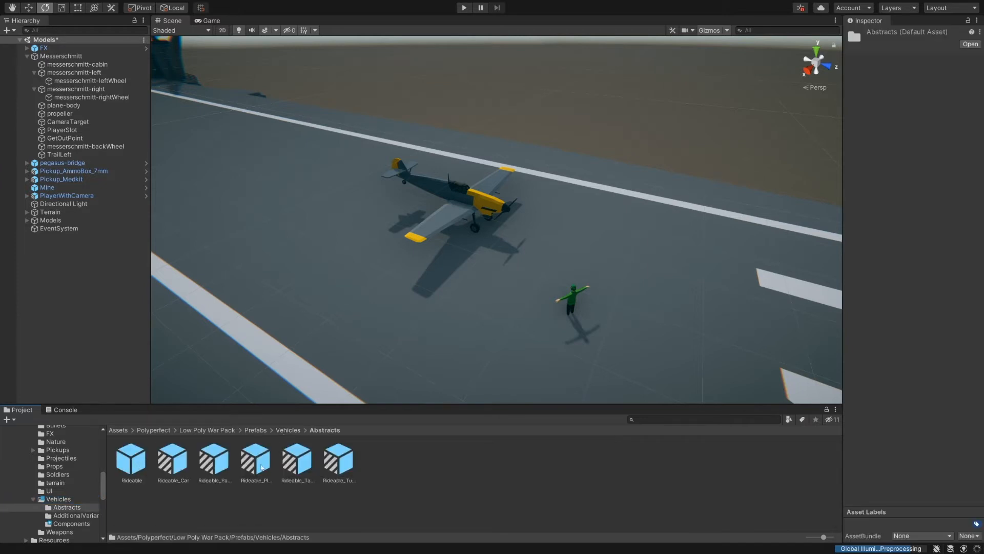
mouse_move(261, 467)
left_mouse_down()
mouse_move(380, 248)
mouse_move(405, 223)
left_mouse_up()
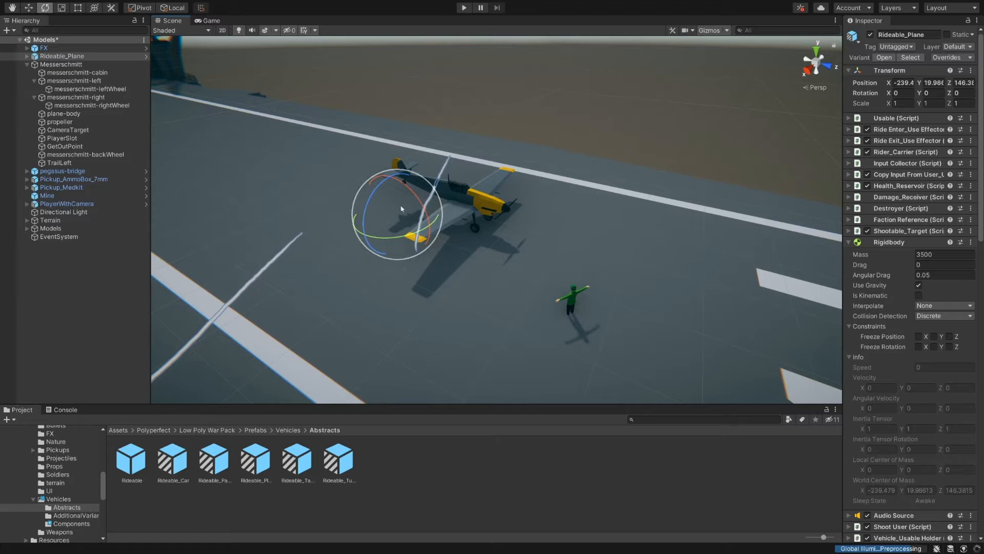
Make Messerschmitt a child of Rideable_Plane and set its local X and Z position to 0.
left_click(67, 64)
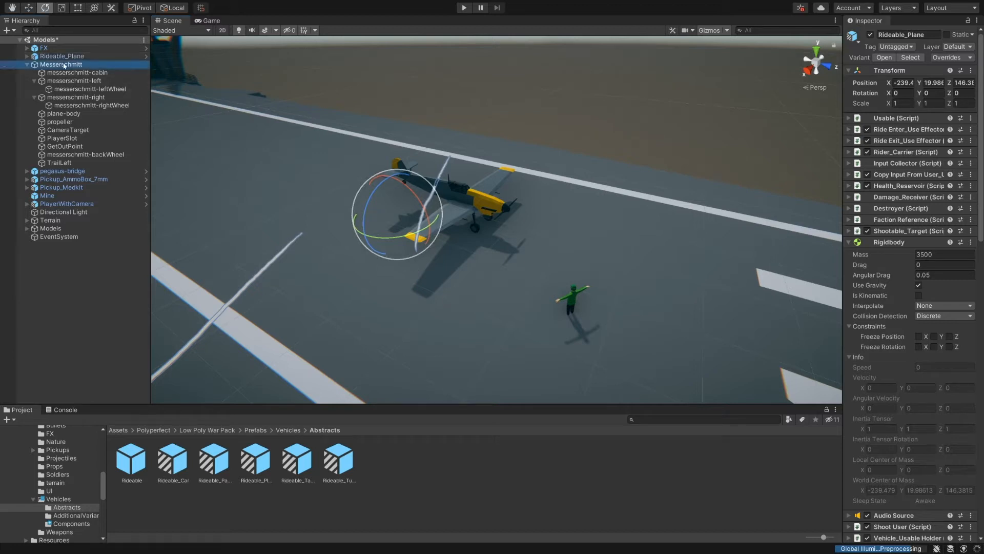
left_click_drag(73, 57, 72, 55)
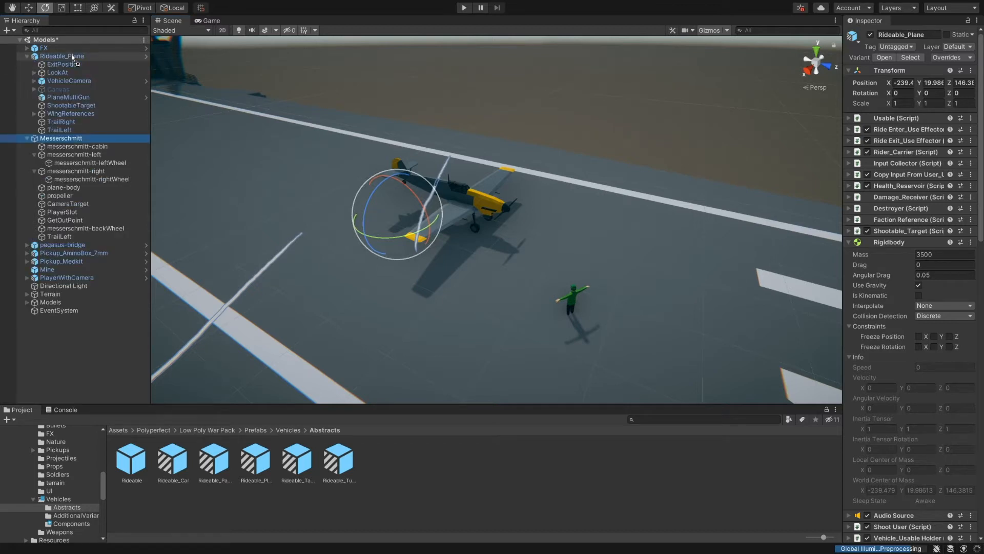
left_click(904, 73)
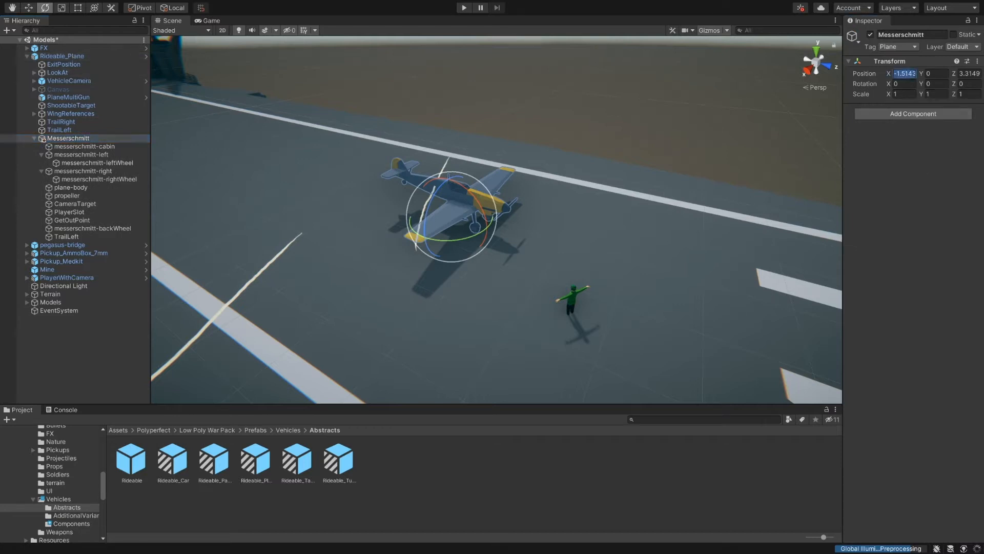
type("0")
key("Tab")
key("Tab")
type("0")
Run the scene briefly in play mode and stop it.
left_click_drag(517, 252, 470, 256, "alt")
key("ctrl+p")
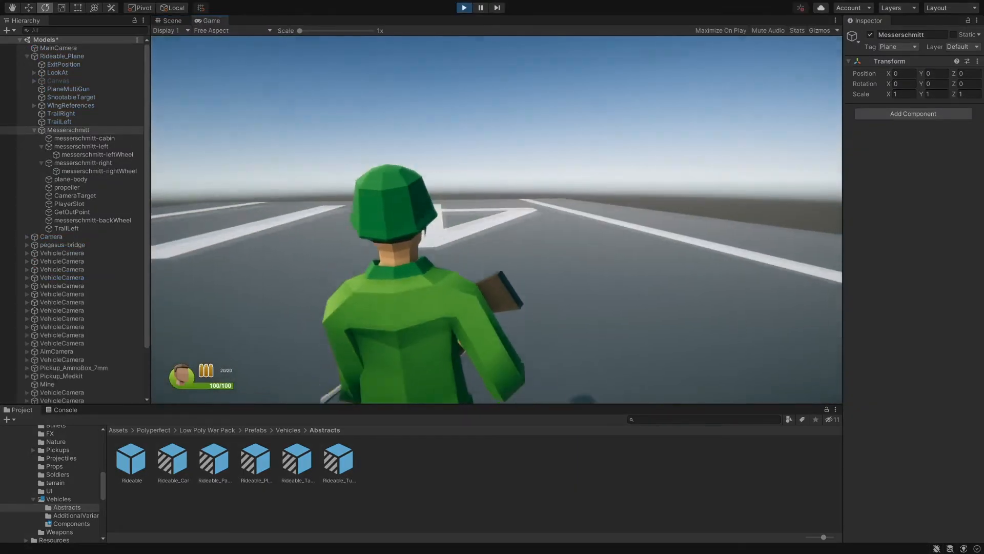
key("ctrl+p")
key("w")
right_click_drag(527, 264, 510, 232)
key("s")
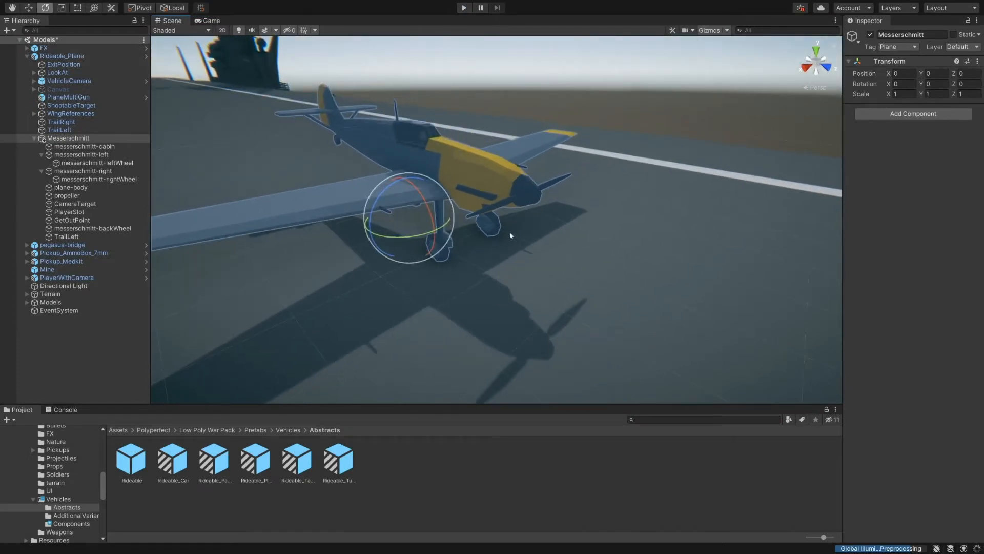
Examine the components on Rideable_Plane, including the Plane Movement settings, and collapse the expanded Rigidbody and Plane Movement sections.
left_click(62, 56)
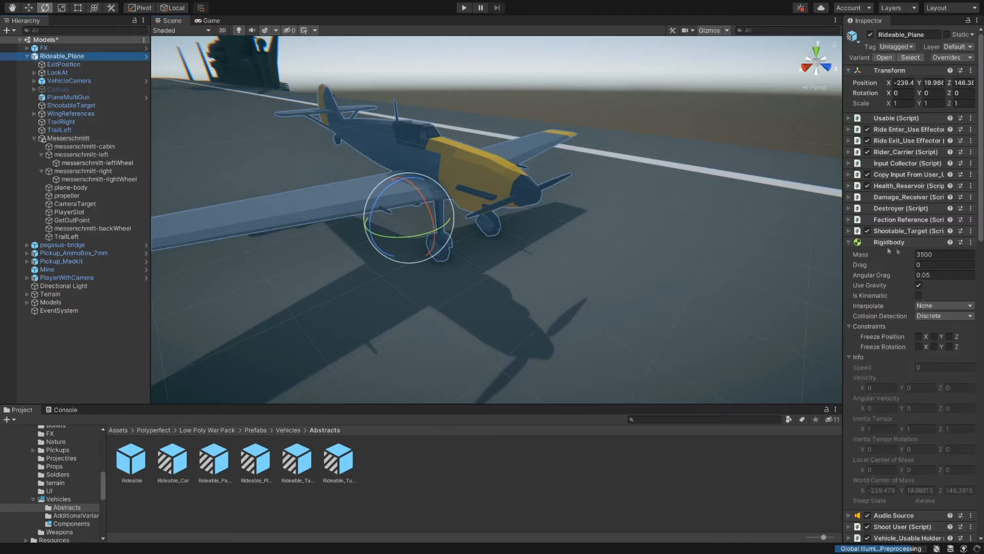
left_click(849, 242)
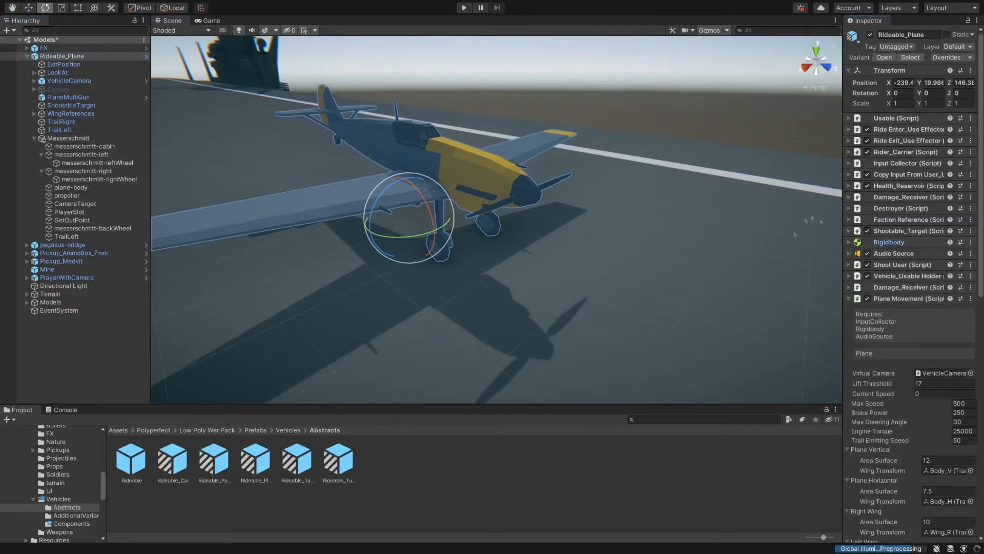
left_click(850, 299)
left_click_drag(666, 205, 553, 171, "alt")
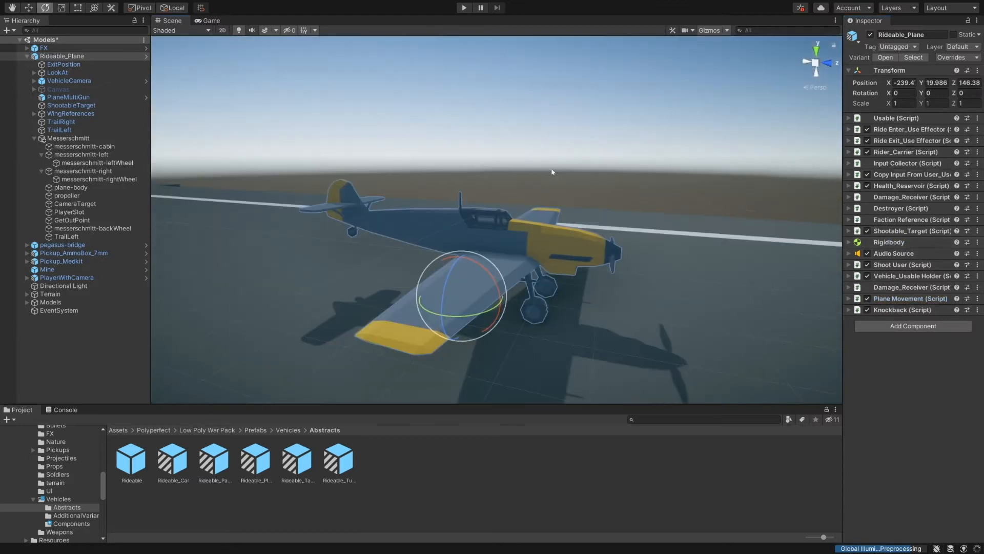
left_click(911, 299)
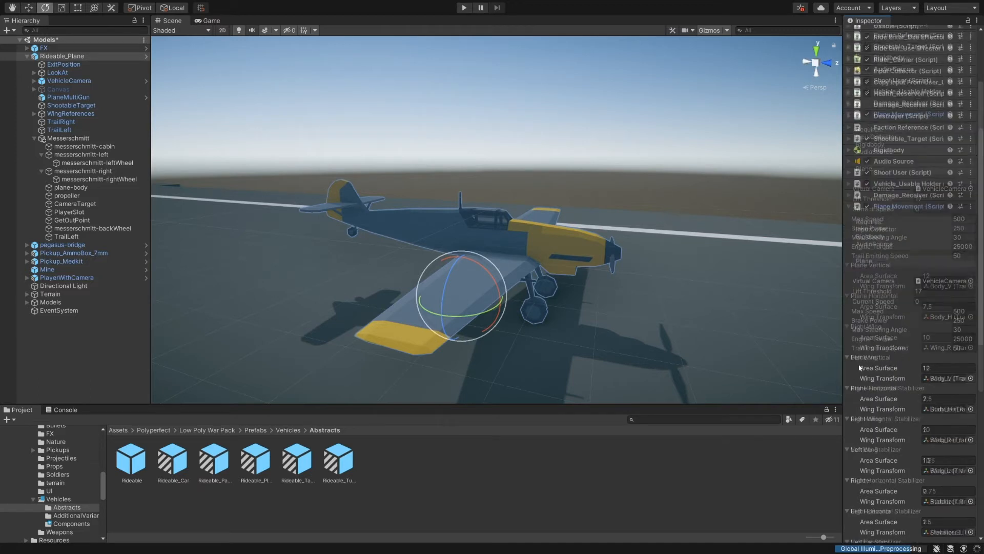
left_click(917, 300)
left_click_drag(544, 276, 508, 275, "alt")
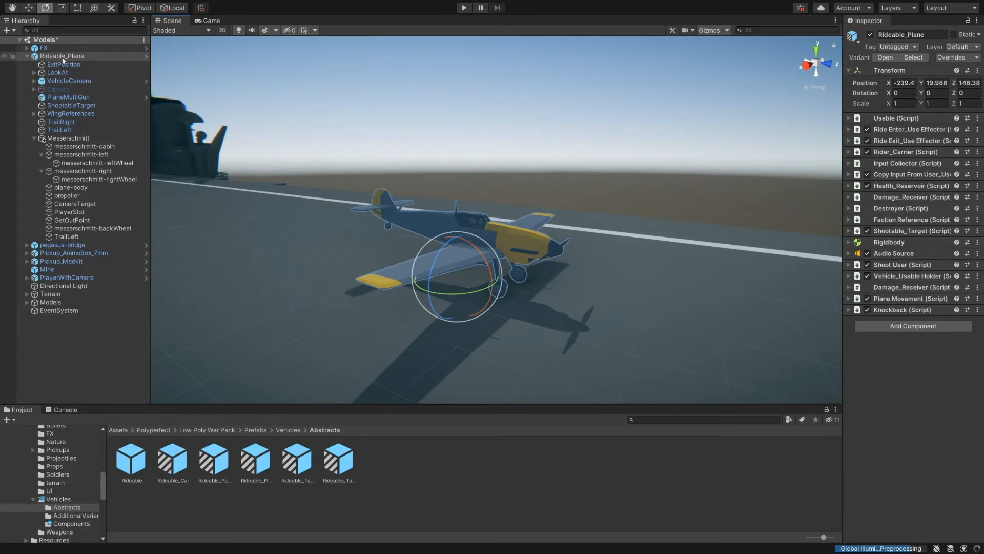
Save the Rideable_Plane scene object as a prefab variant in the Assets/Prefabs folder.
scroll(44, 497, "up", 10)
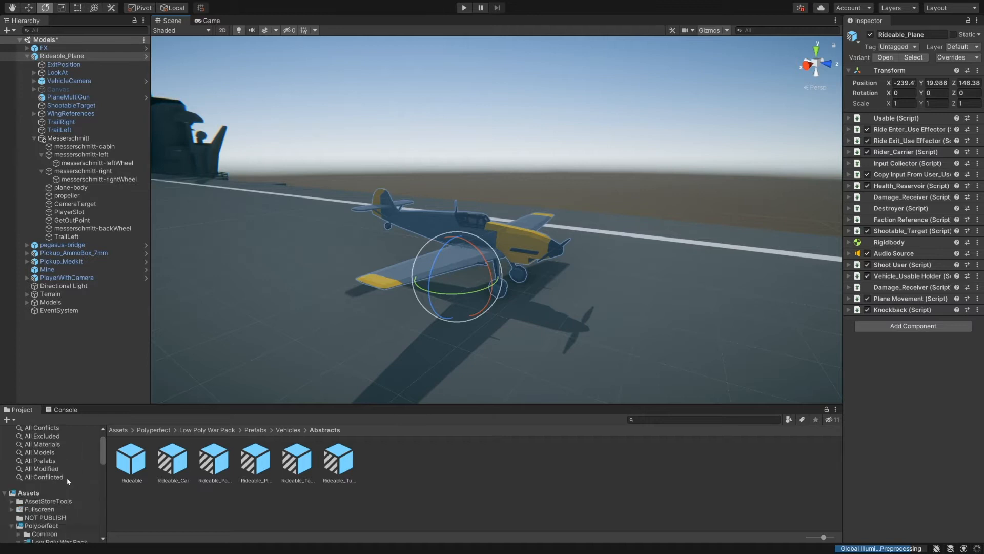
left_click(28, 511)
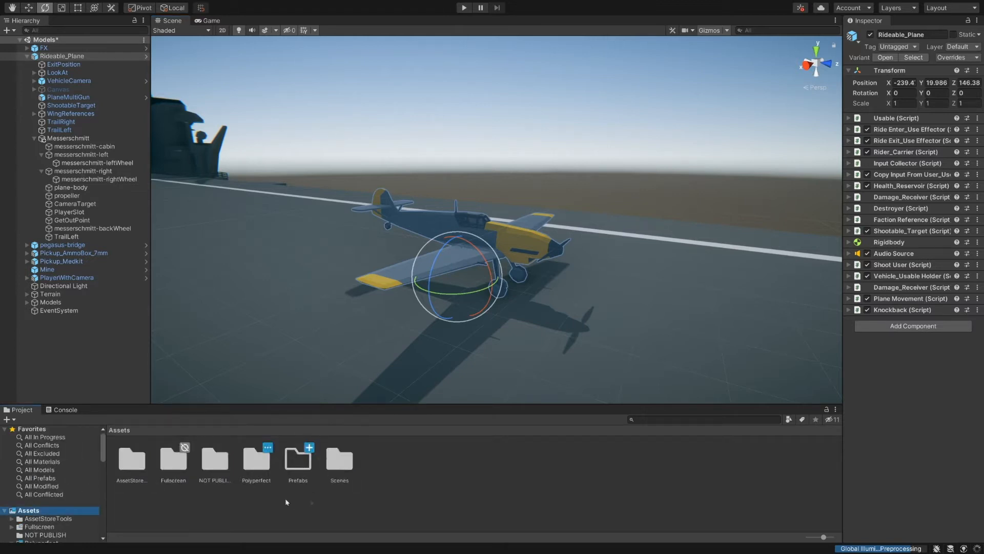
double_click(298, 460)
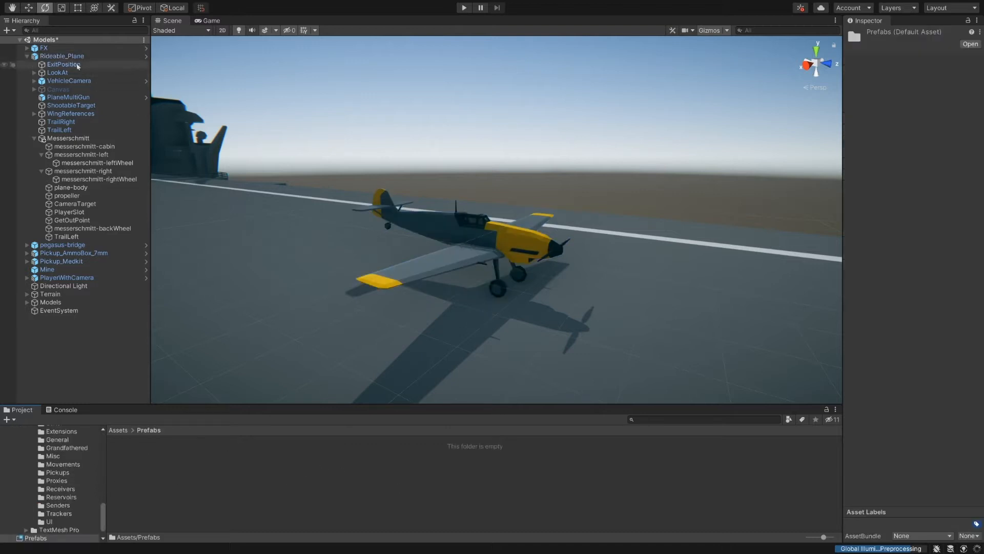
left_click_drag(71, 59, 292, 480)
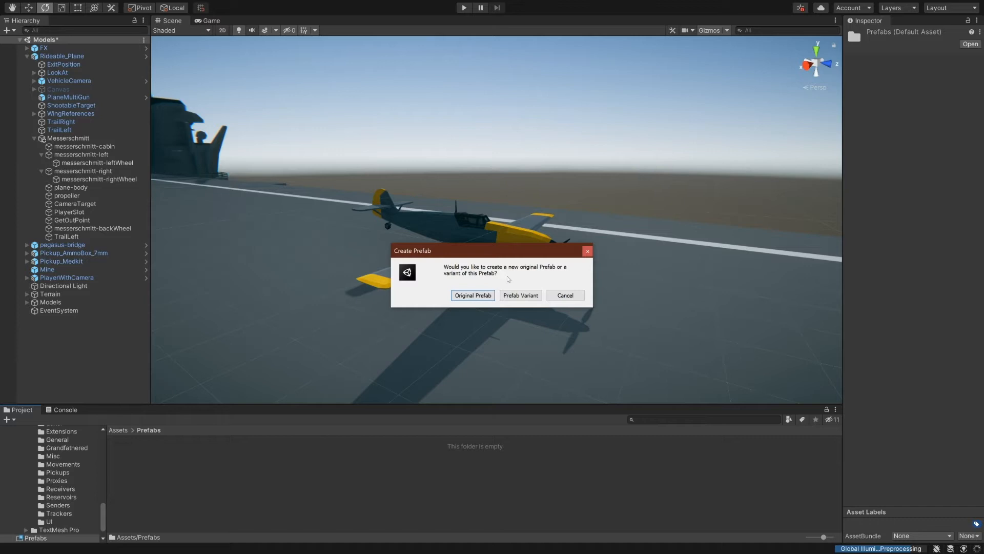
left_click(522, 296)
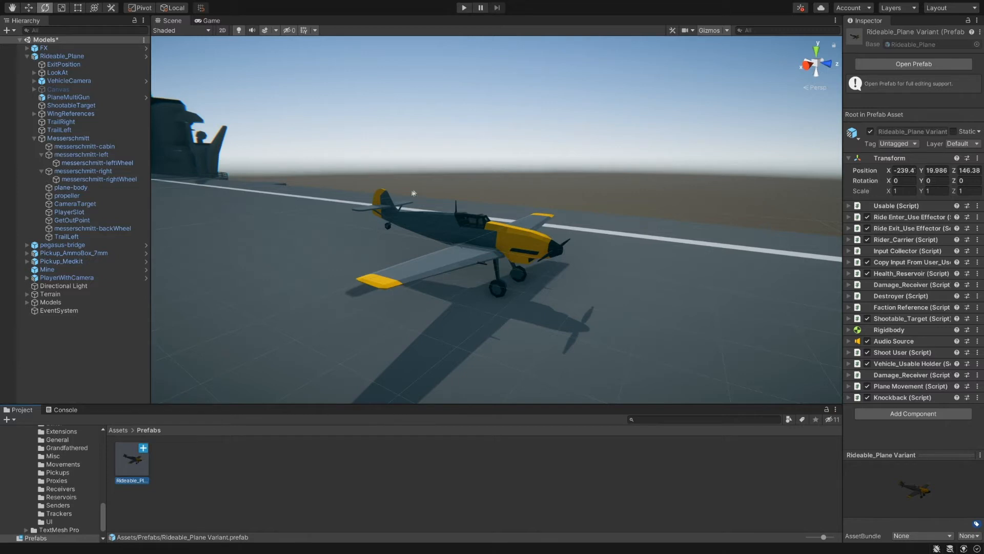
Rename the new prefab variant asset as MyPlane.
right_click_drag(544, 258, 603, 295)
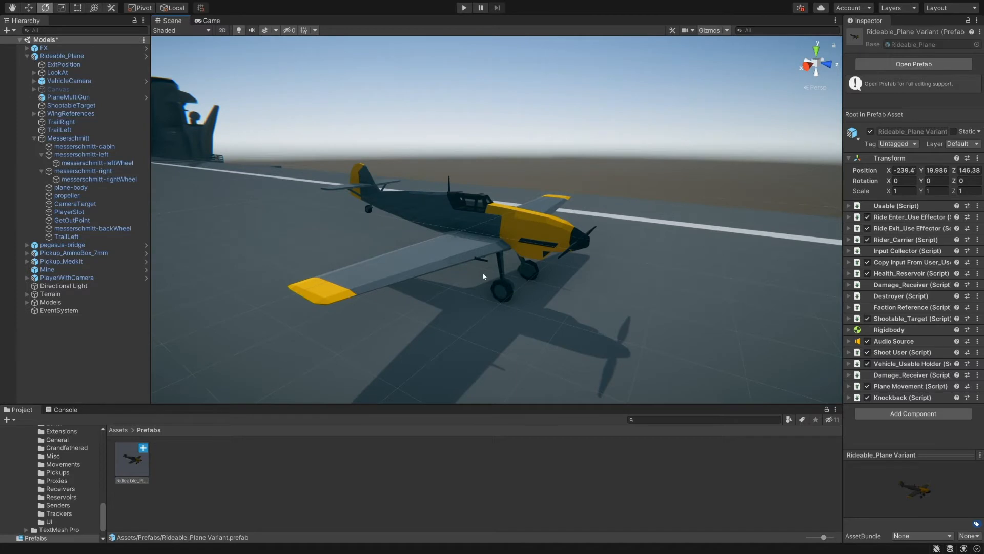
left_click(143, 481)
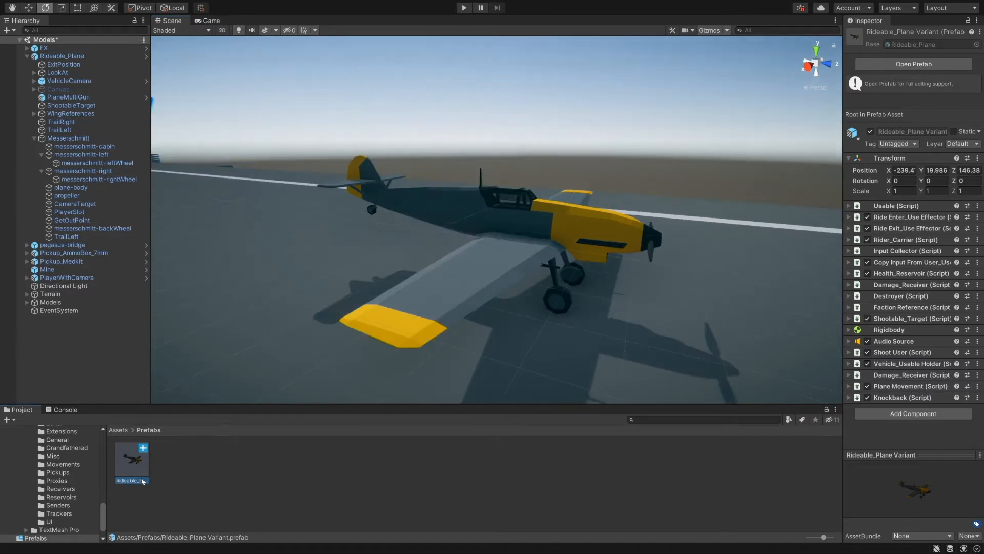
left_click(143, 481)
type("MyPlane")
key("Return")
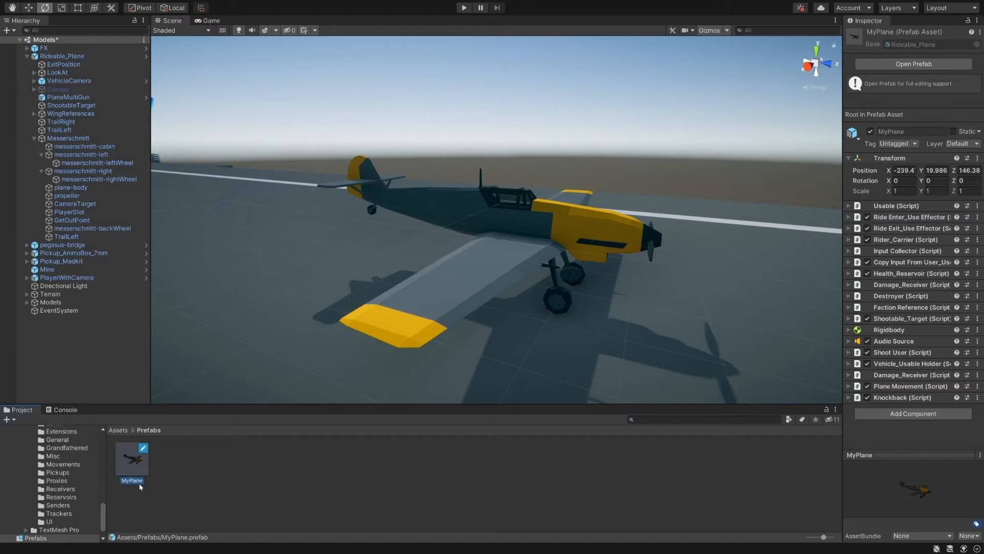
Rename the Rideable_Plane object in the scene hierarchy as MyPlane.
left_click(62, 56)
left_click(83, 57)
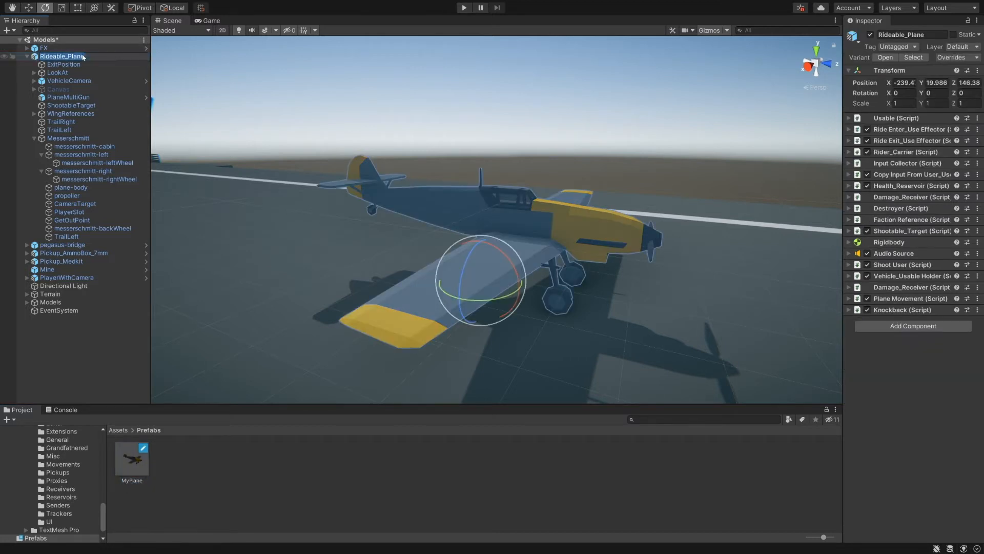
type("MyPlane")
key("Return")
scroll(441, 197, "down", 3)
left_click_drag(441, 197, 396, 185, "alt")
scroll(396, 185, "up", 4)
scroll(396, 185, "down", 3)
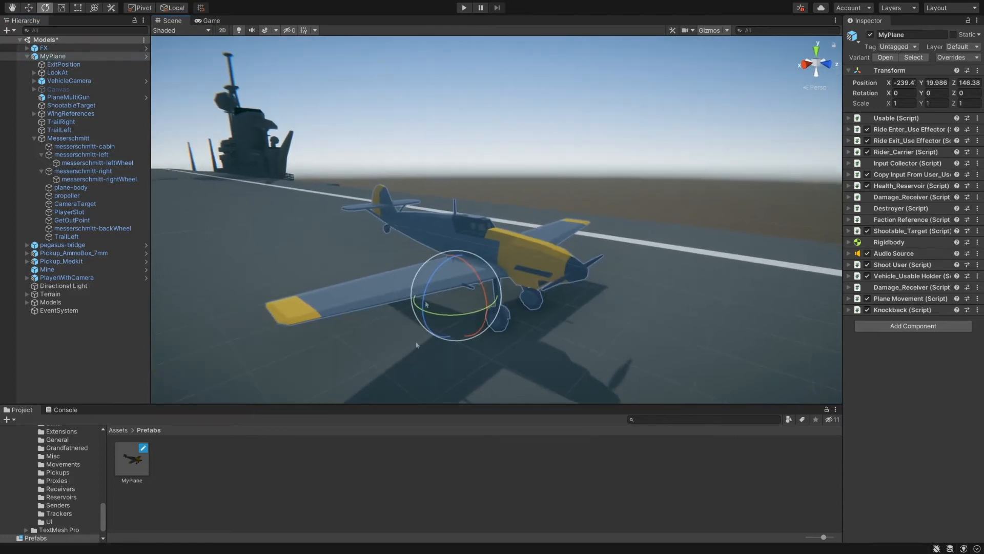
Inspect the MyPlane prefab and its base prefabs Rideable_Plane and Rideable, and return to the scene.
double_click(141, 469)
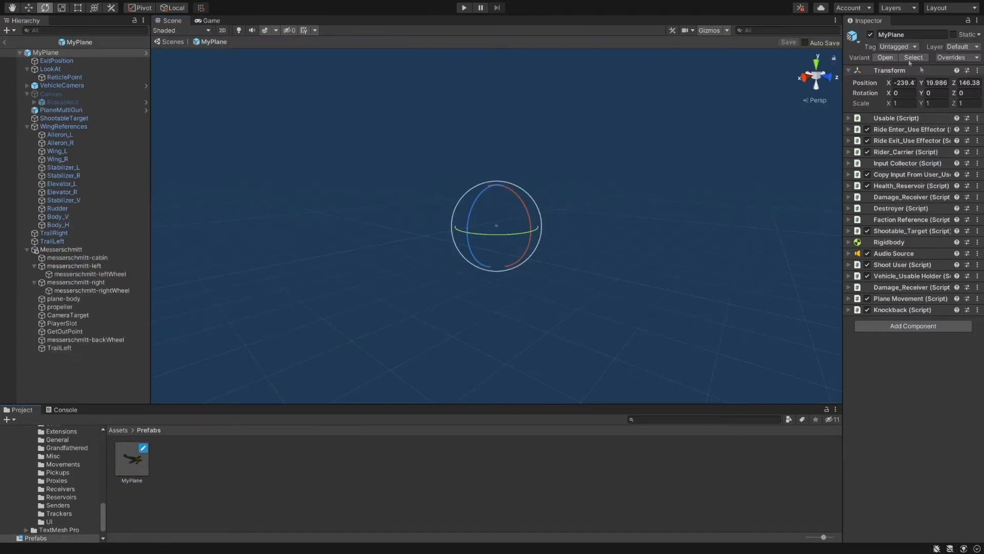
left_click(886, 57)
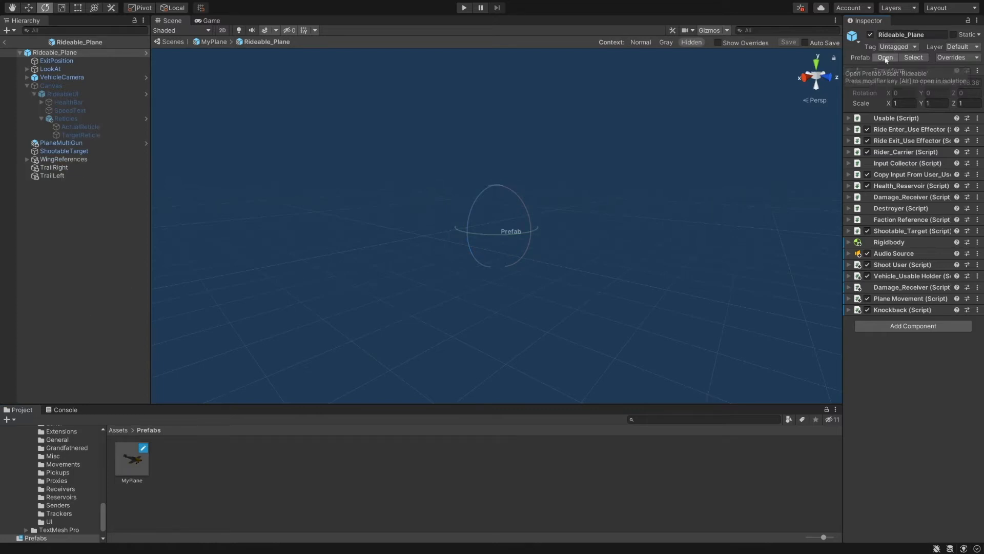
left_click(887, 57)
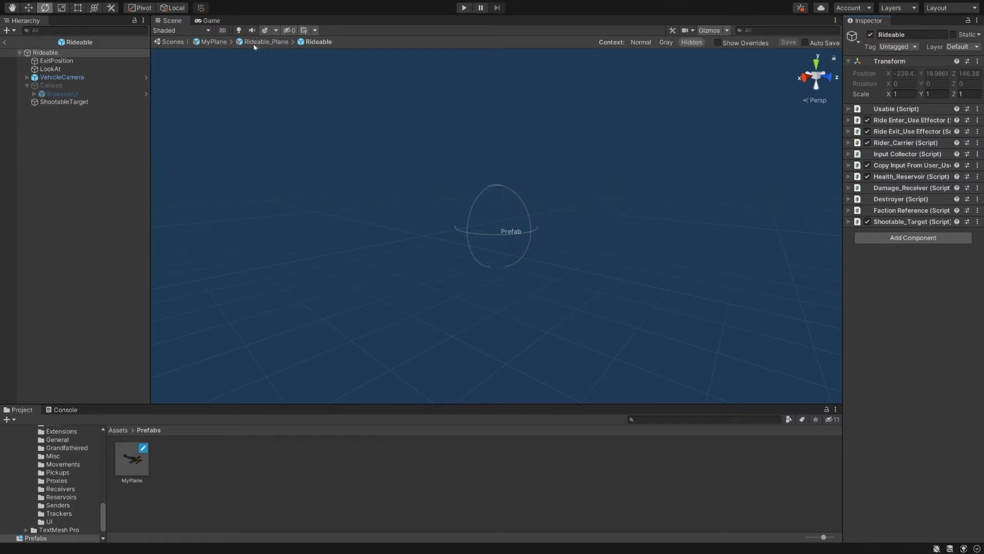
left_click(173, 43)
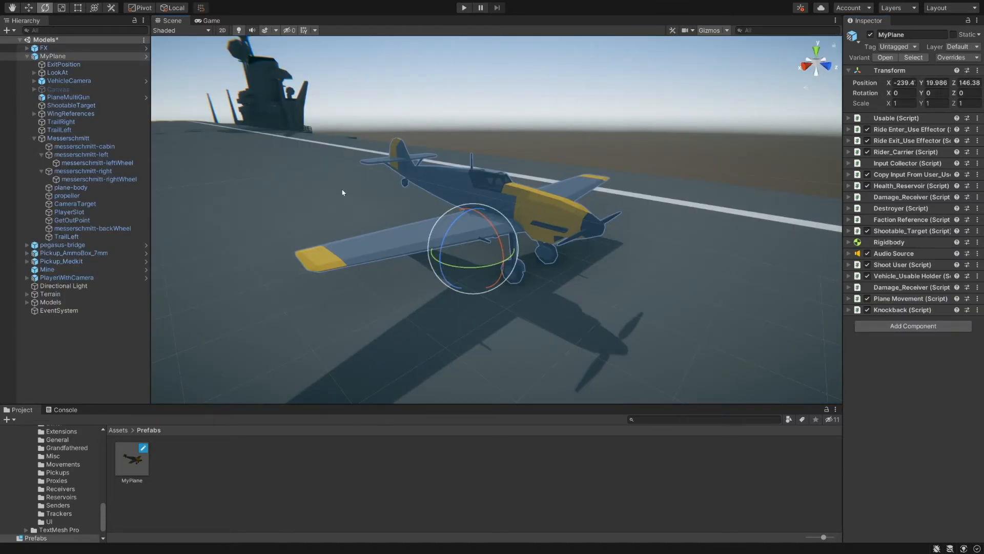
Create an empty child object named Colliders under MyPlane, with an empty child named WingCollider inside it.
key("alt+shift+n")
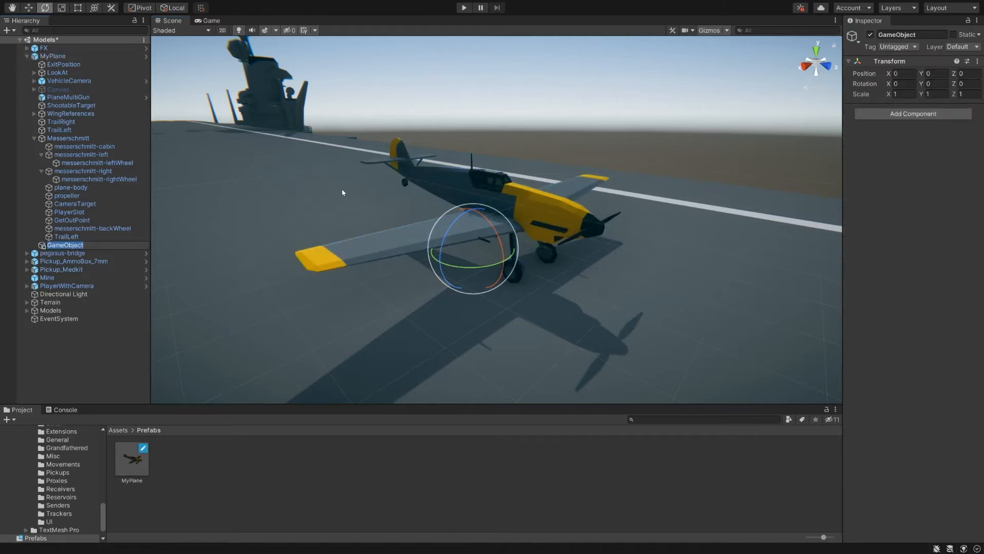
type("Colliders")
key("Return")
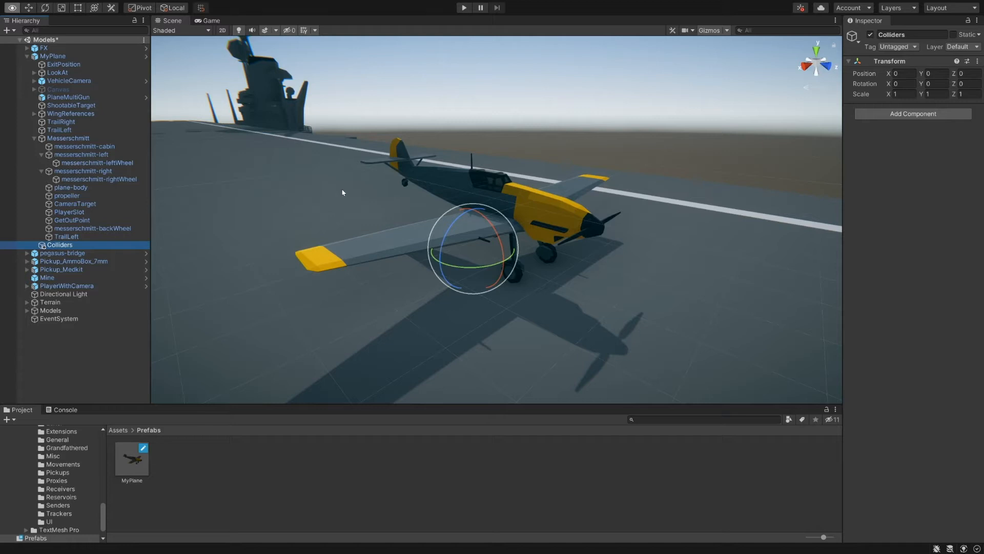
key("alt+shift+n")
type("WingCollider")
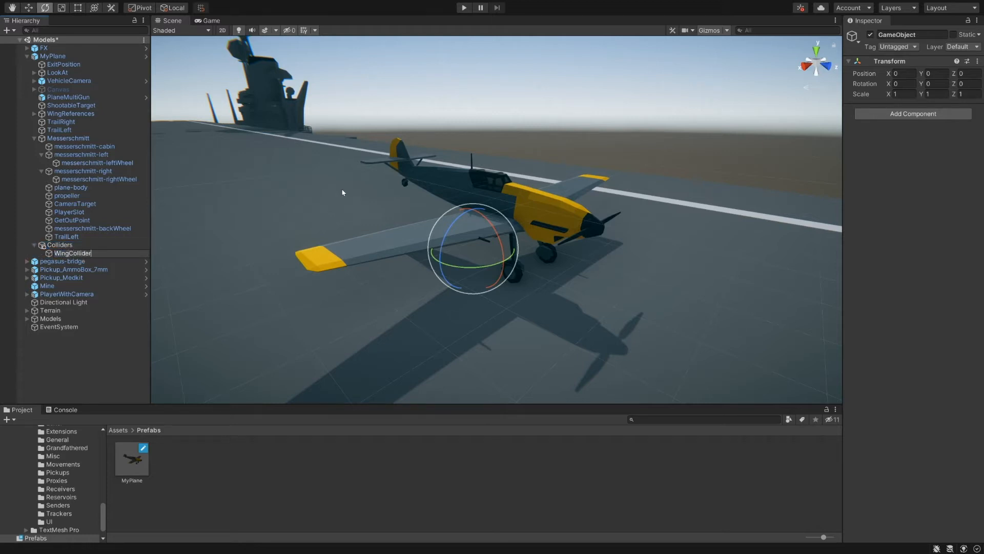
key("Return")
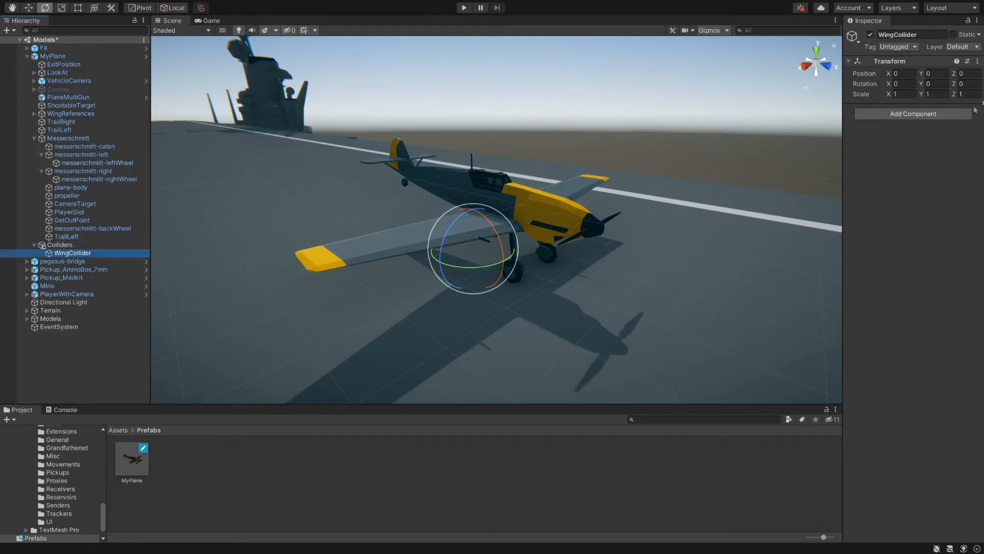
Add a Box Collider component to the WingCollider object.
left_click(921, 115)
type("box")
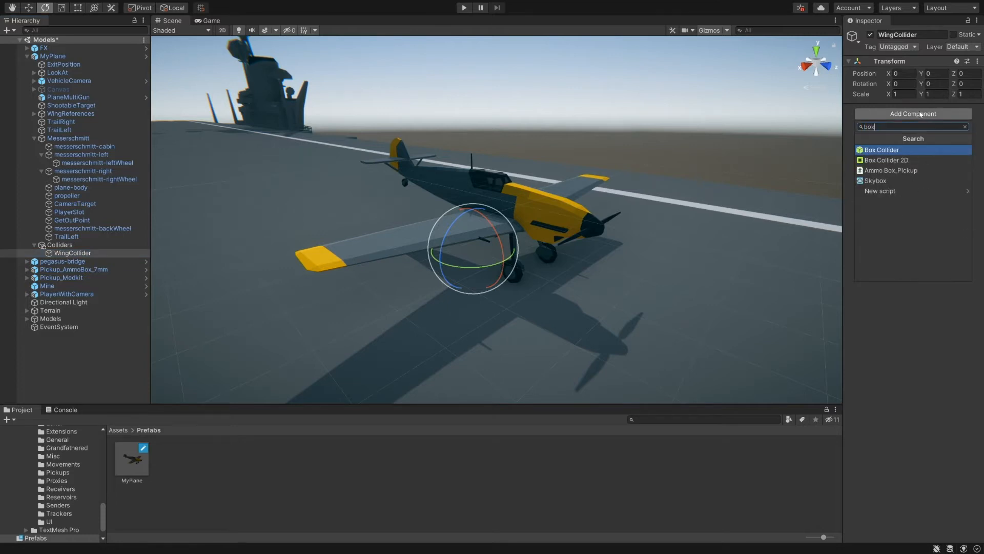
key("Return")
Move WingCollider to Y 1.69, Z 1.47 and scale it to about 10.1 × 0.36 × 1.43 so its box encloses both wings.
left_click_drag(585, 231, 720, 218, "alt")
key("w")
left_click_drag(483, 256, 531, 202)
left_click_drag(513, 249, 384, 249, "alt")
key("r")
left_click_drag(501, 166, 188, 241)
scroll(410, 185, "down", 5)
left_click_drag(415, 177, 559, 265, "alt")
key("t")
key("r")
left_click_drag(538, 221, 556, 220)
key("w")
left_click_drag(535, 221, 631, 193)
left_click_drag(501, 174, 502, 179)
Duplicate WingCollider, move the copy to Y 2.51, Z -3.91 and scale it to about 2.9 × 0.17 × 0.84 around the tail's horizontal stabilizer.
key("ctrl+d")
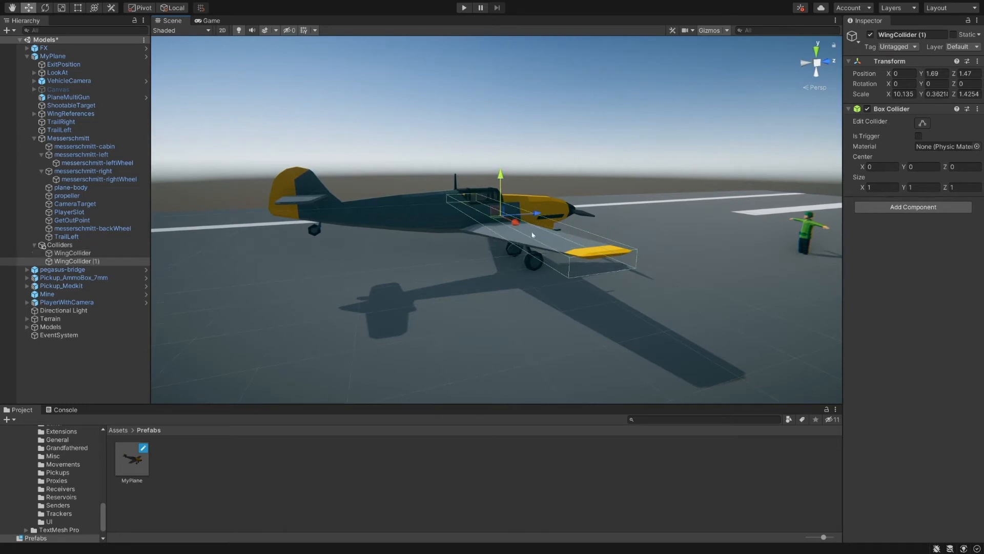
left_click_drag(533, 217, 351, 216)
left_click_drag(307, 186, 304, 159)
middle_click_drag(420, 167, 537, 175)
key("r")
left_click_drag(536, 174, 362, 238, "alt")
scroll(495, 193, "up", 5)
left_click_drag(537, 218, 520, 220)
left_click_drag(520, 220, 497, 246, "alt")
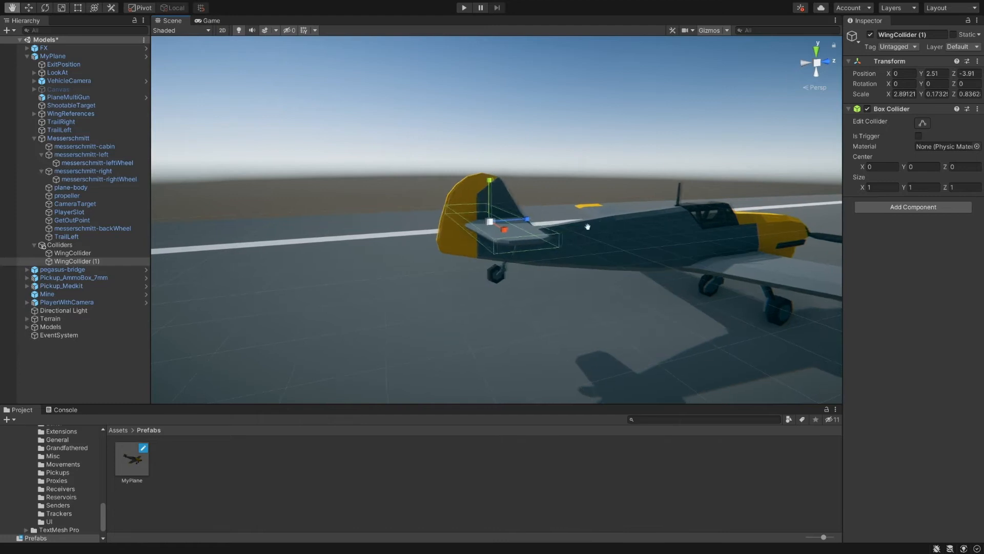
Rename the duplicated wing collider as StabilizerCollider.
left_click(108, 262)
key("F2")
type("StabilizerCollider")
key("Return")
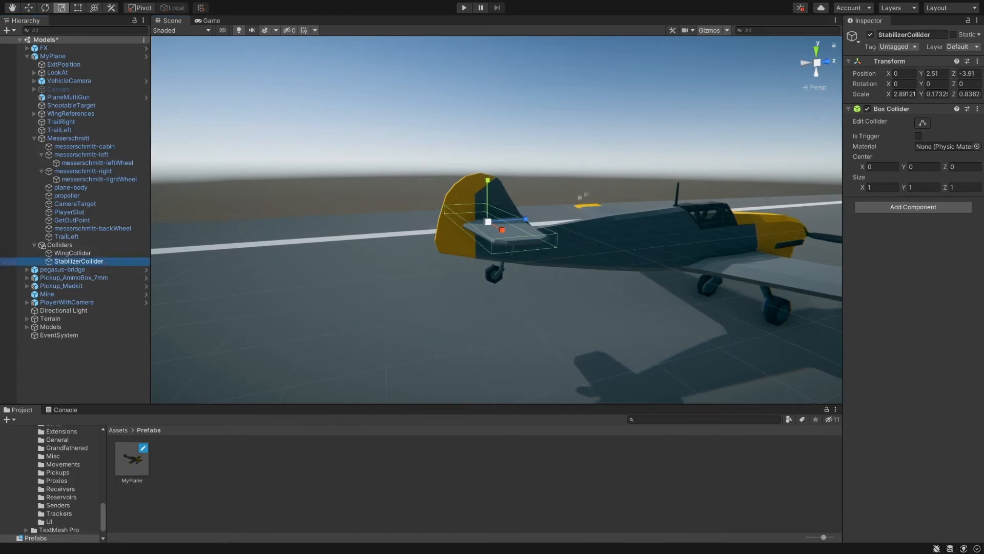
Create an empty child named BodyCollider under Colliders and add a Capsule Collider component to it.
left_click_drag(590, 191, 657, 220, "alt")
left_click(60, 246)
key("alt+shift+n")
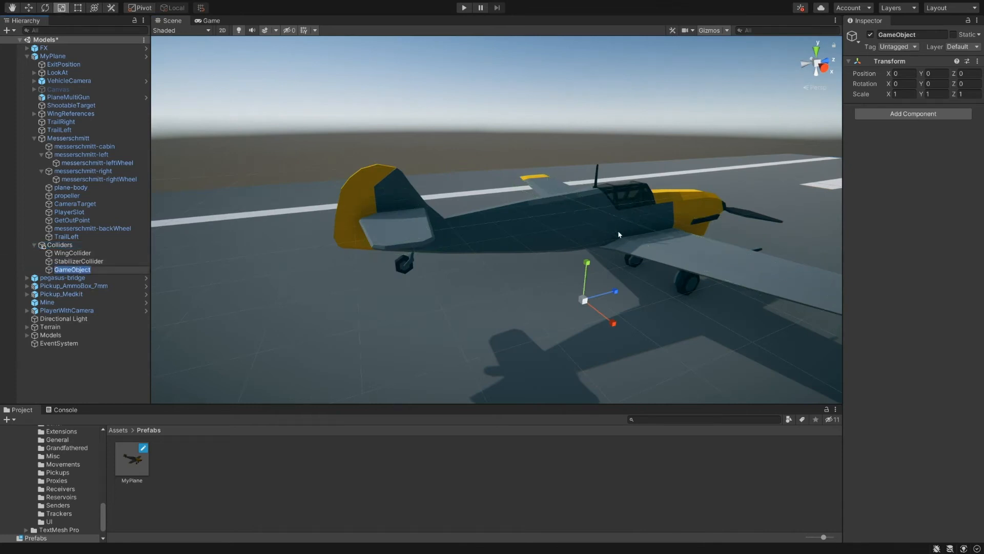
type("BodyCollider")
key("Return")
left_click(911, 114)
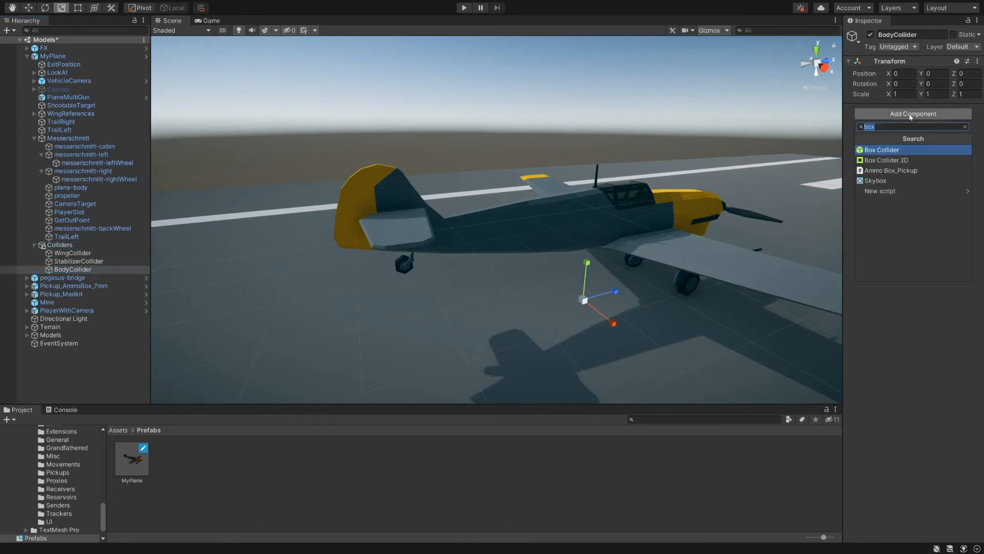
type("capsule")
key("Return")
Lengthen the BodyCollider capsule and rotate it to lie along the fuselage.
left_click_drag(866, 188, 901, 185)
key("e")
left_click_drag(565, 274, 600, 262, "ctrl")
Position the BodyCollider capsule around the front fuselage, and adjust its height and tilt to fit the nose and cabin.
key("w")
left_click_drag(583, 328, 597, 234)
left_click_drag(494, 321, 453, 316)
left_click_drag(536, 282, 595, 281)
left_click_drag(862, 188, 882, 189)
left_click_drag(561, 268, 582, 239, "alt")
left_click_drag(546, 320, 547, 311)
key("e")
left_click_drag(547, 312, 538, 310)
left_click_drag(474, 229, 495, 217, "alt")
middle_click_drag(494, 218, 525, 242)
Duplicate BodyCollider and fit the copy to the rear fuselage by moving it back, tilting it and adjusting its radius and height.
key("ctrl+d")
key("w")
left_click_drag(570, 288, 382, 278)
key("e")
left_click_drag(482, 238, 431, 266, "alt")
left_click_drag(441, 267, 441, 281)
left_click_drag(866, 177, 863, 178)
left_click_drag(867, 188, 858, 188)
left_click_drag(579, 267, 641, 236, "alt")
Check the fit of all objects under Colliders, and run the scene to walk the soldier to the plane and board it.
left_click(71, 245)
scroll(462, 231, "down", 3)
left_click_drag(461, 230, 543, 282, "alt")
left_click_drag(521, 247, 482, 232, "alt")
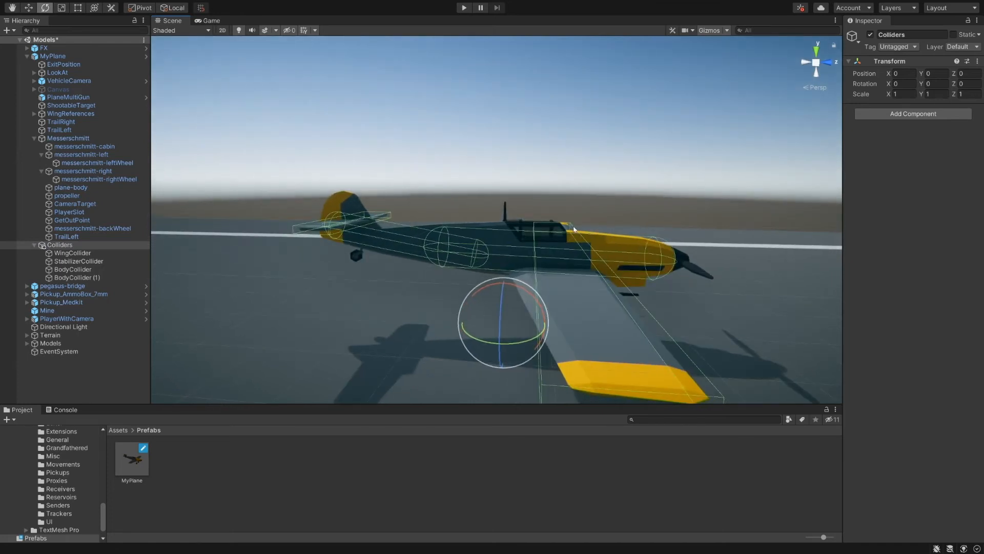
key("ctrl+p")
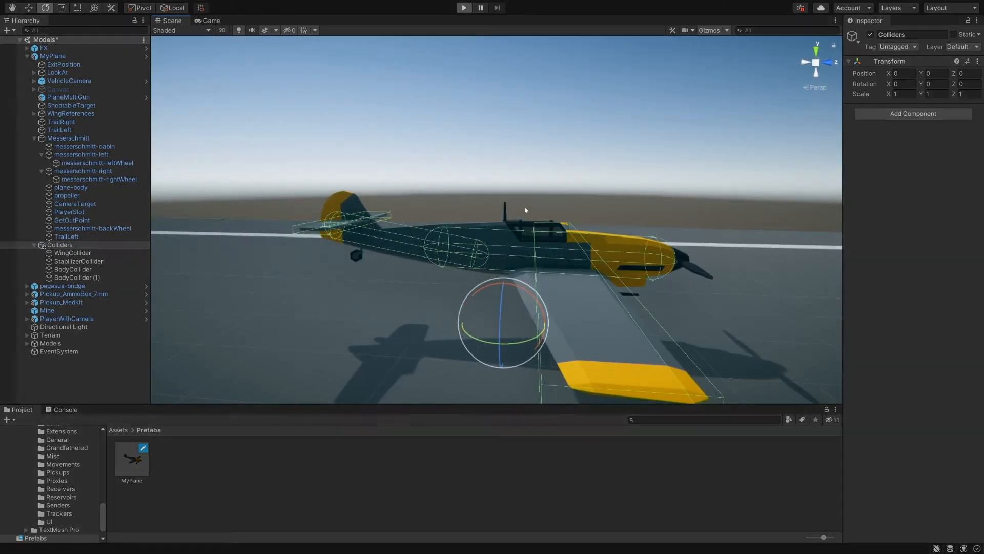
key("w")
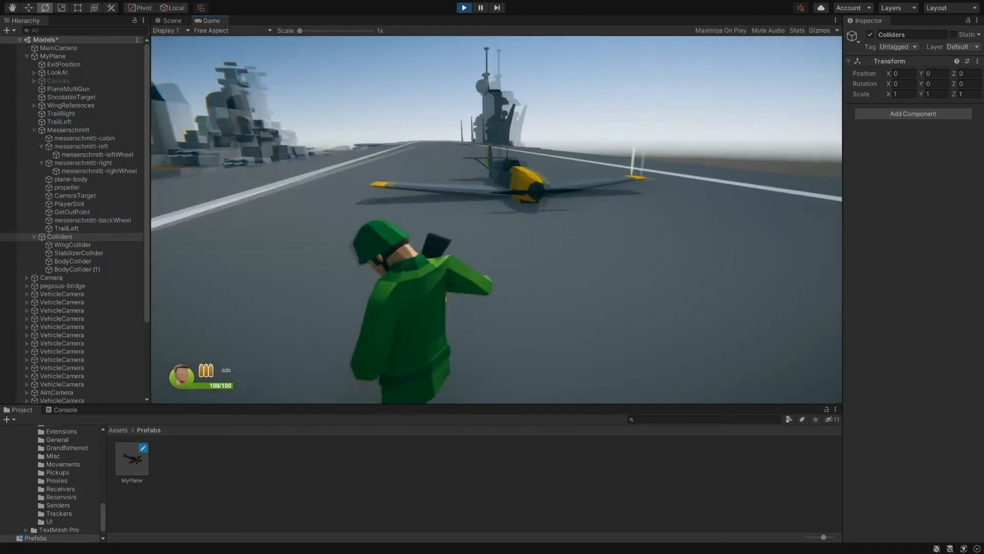
key("e")
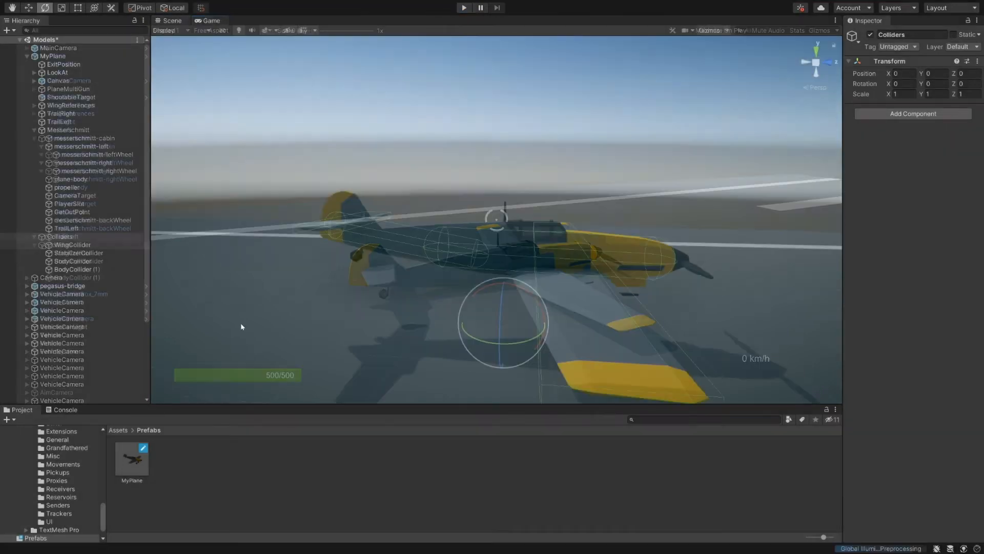
Open the project's Low Poly War Pack/Prefabs/Vehicles/Components folder.
left_click_drag(241, 328, 499, 246, "alt")
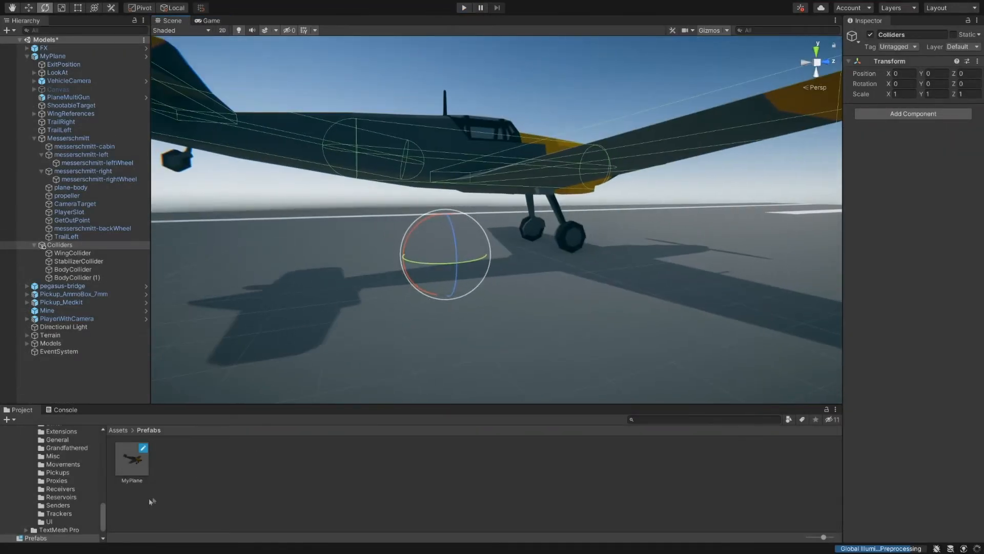
scroll(55, 488, "down", 2)
scroll(56, 489, "up", 5)
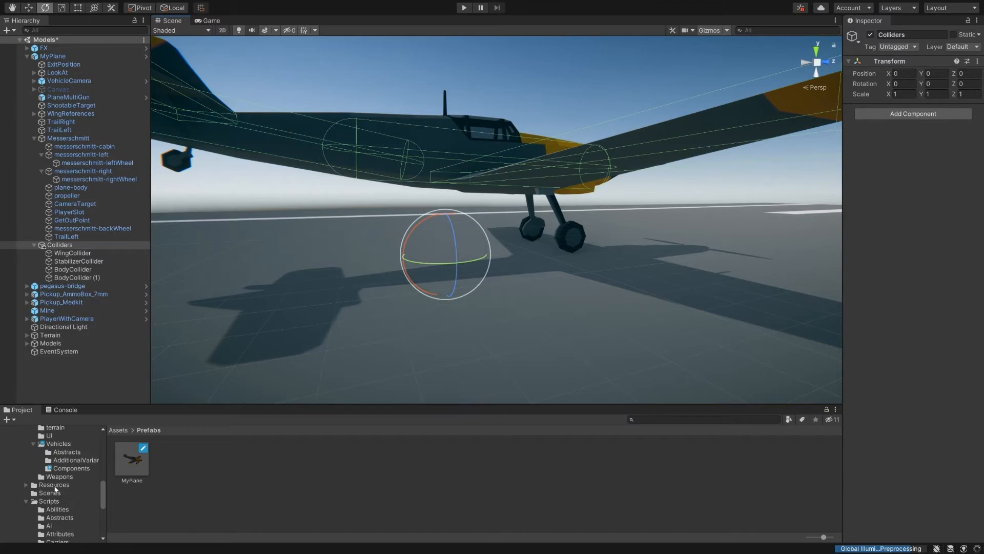
scroll(93, 485, "up", 3)
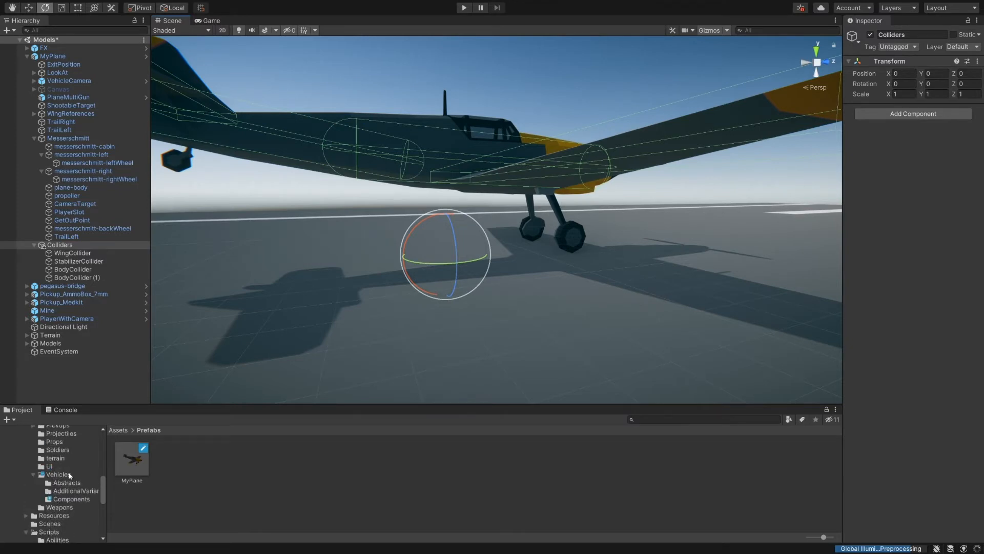
left_click(68, 499)
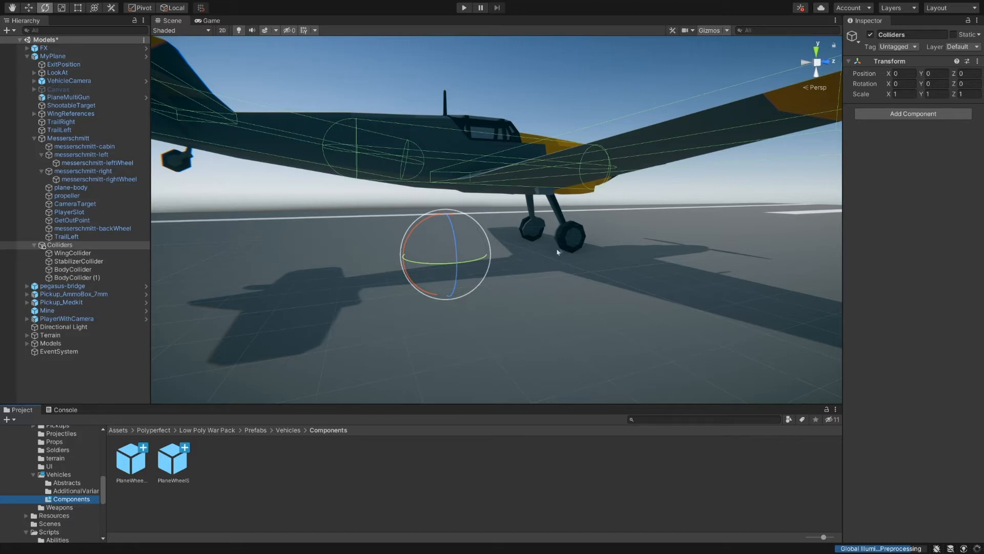
Add a PlaneWheelM prefab as a child of both messerschmitt-rightWheel and messerschmitt-leftWheel.
key("a")
right_click_drag(560, 270, 530, 263)
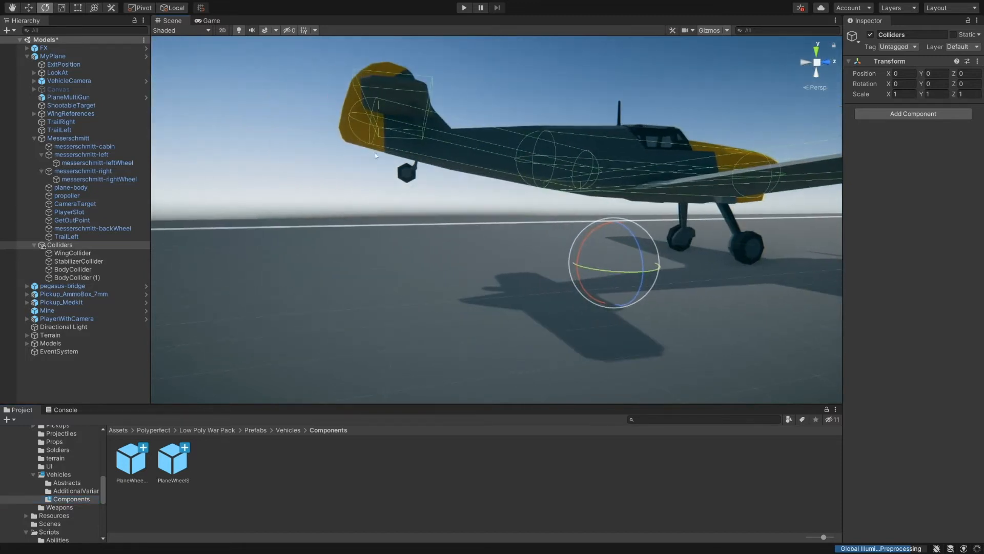
right_click_drag(396, 185, 94, 197)
left_click(77, 244)
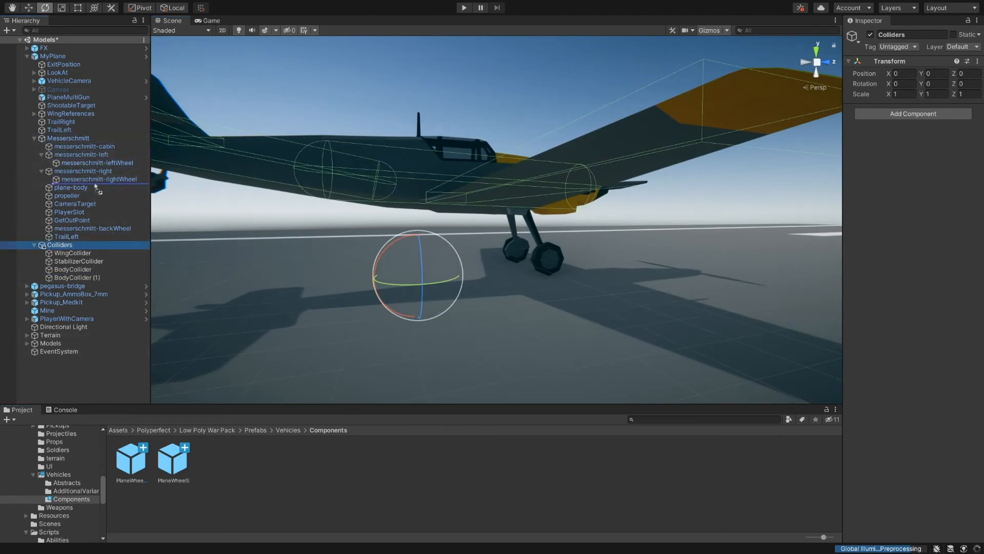
left_click_drag(103, 182, 104, 182)
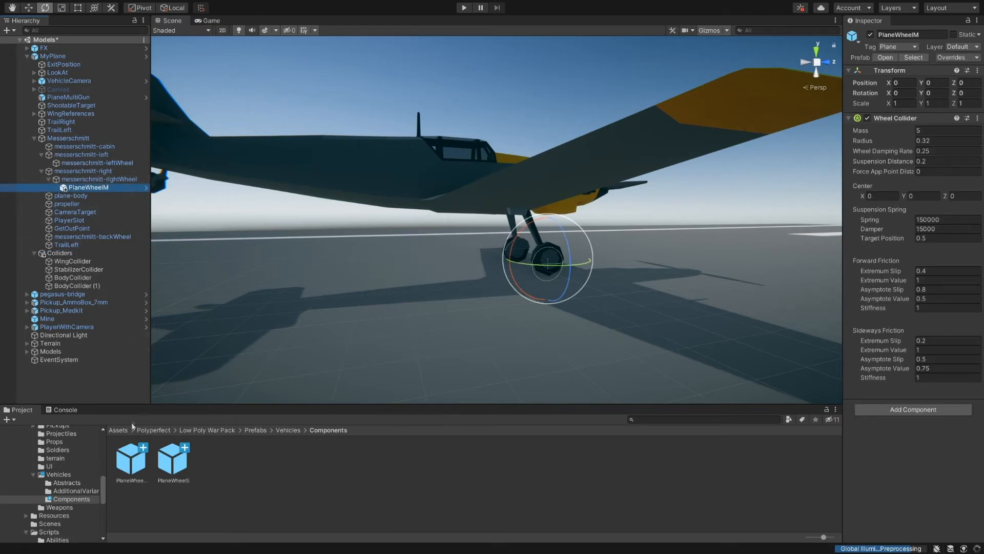
left_click_drag(129, 470, 117, 166)
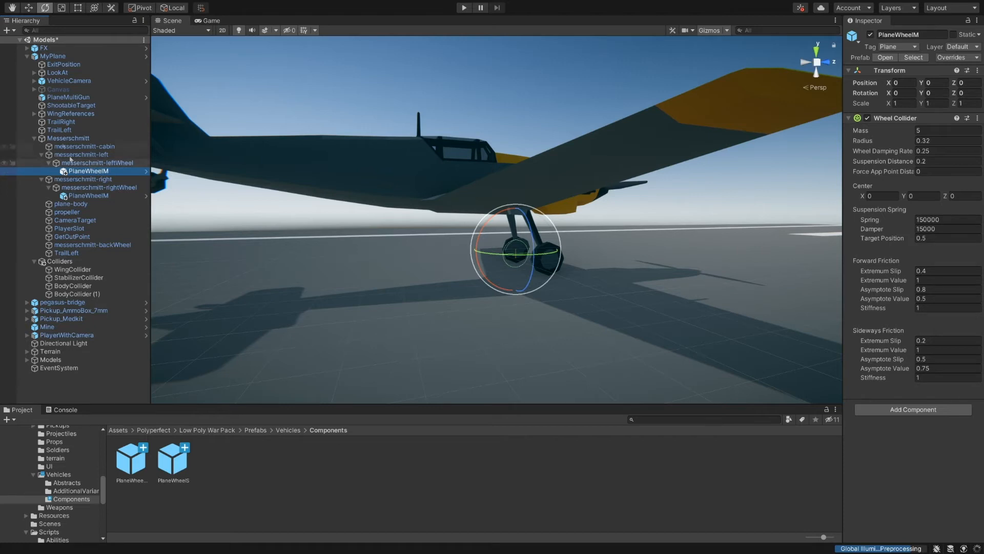
Try to move the left PlaneWheelM directly under messerschmitt-left in the scene instance.
left_click_drag(85, 173, 87, 160)
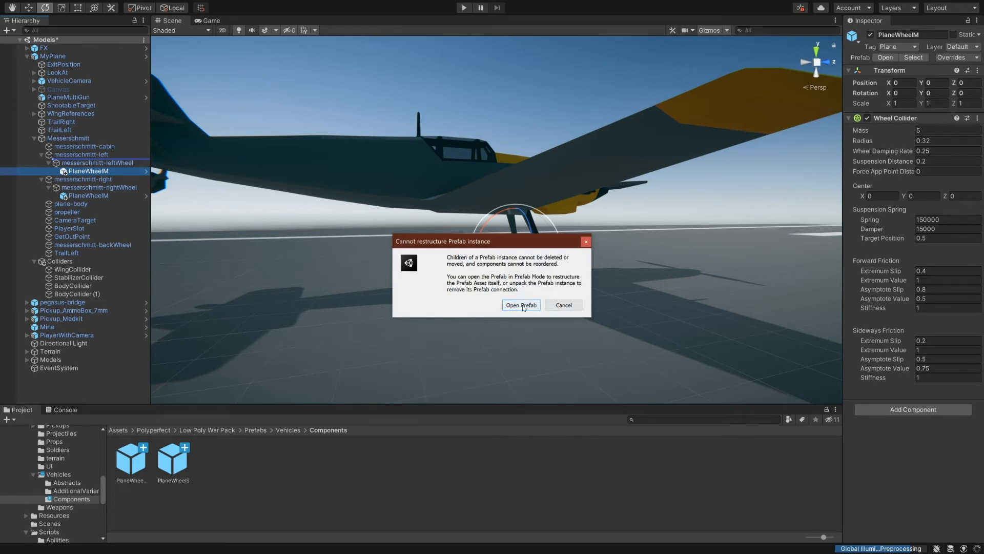
left_click(564, 305)
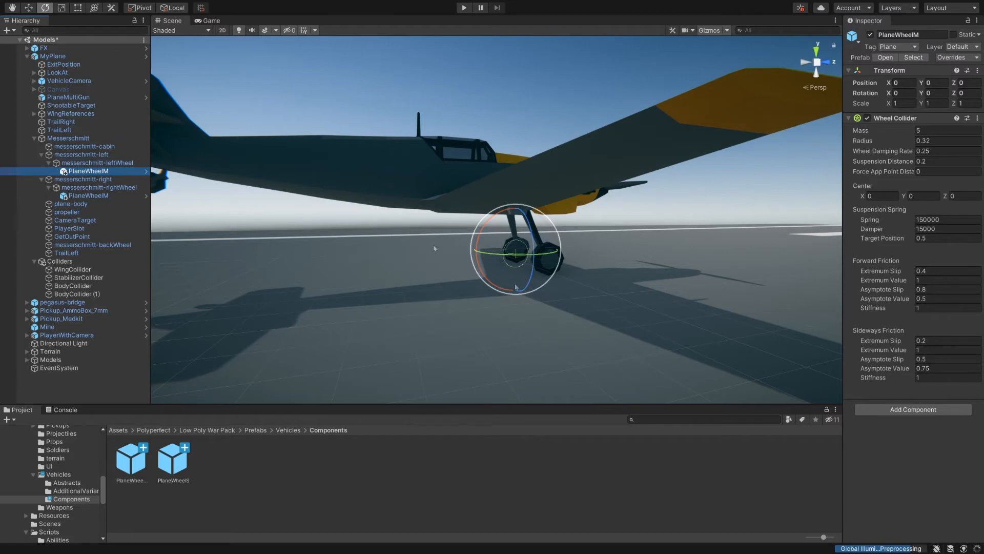
Apply all overrides of the MyPlane scene instance to its prefab and open the prefab for editing.
left_click(71, 56)
left_click(955, 58)
left_click(952, 204)
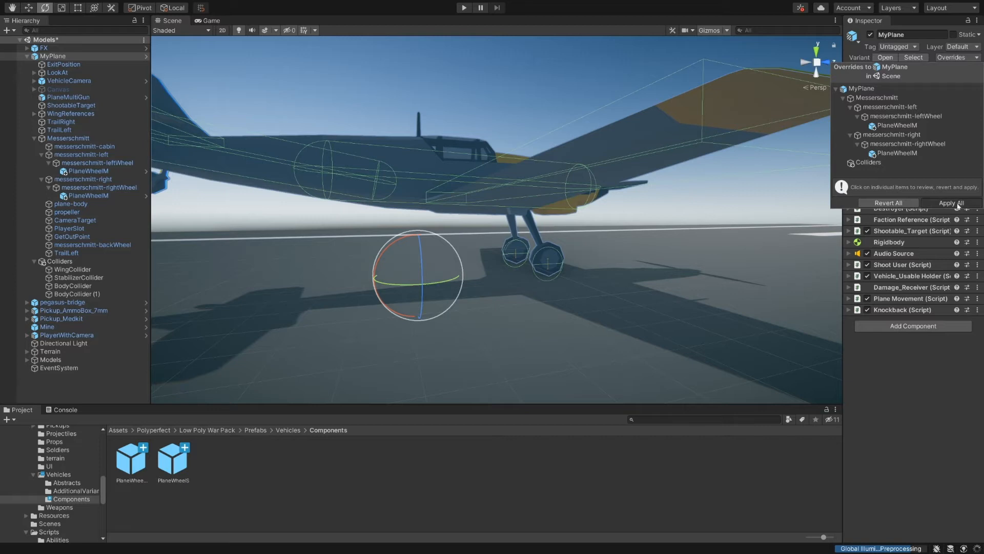
left_click(146, 57)
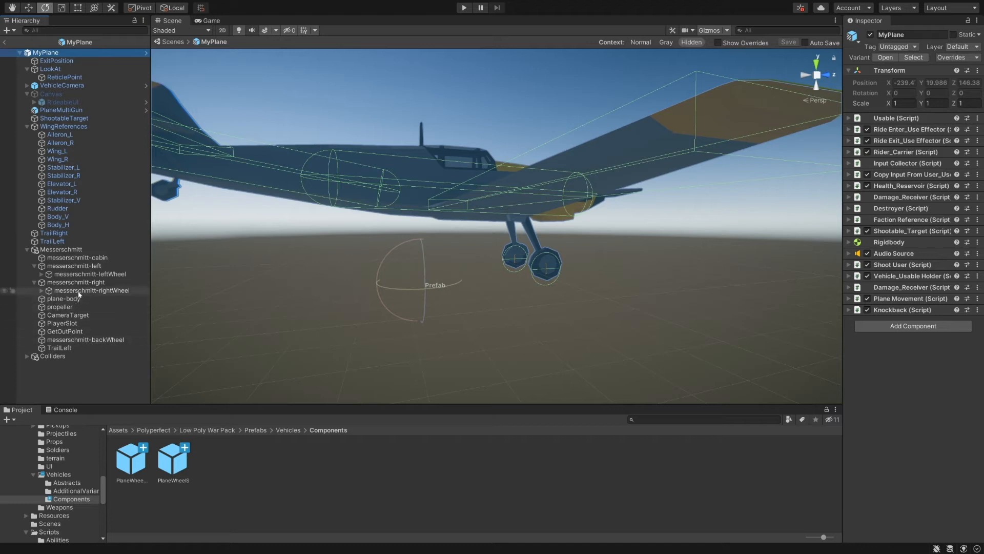
Restructure both main wheels so each PlaneWheelM is the parent of its messerschmitt-rightWheel or messerschmitt-leftWheel mesh.
left_click(41, 291)
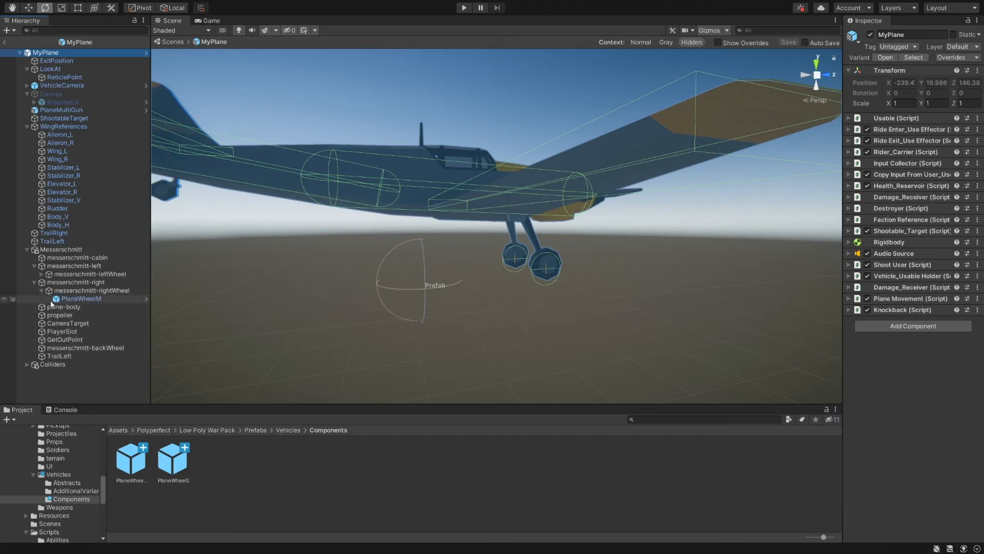
left_click(72, 299)
left_click_drag(71, 291, 72, 276)
left_click(41, 274)
left_click(72, 280)
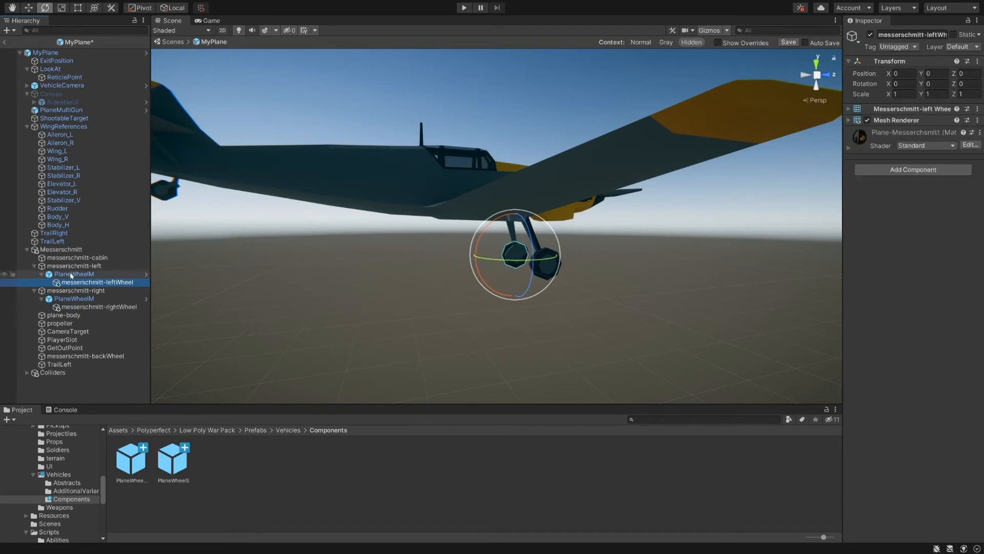
Inspect the right PlaneWheelM and the messerschmitt-leftWheel mesh, switching the left wheel's Mesh Renderer off and back on.
left_click(78, 299)
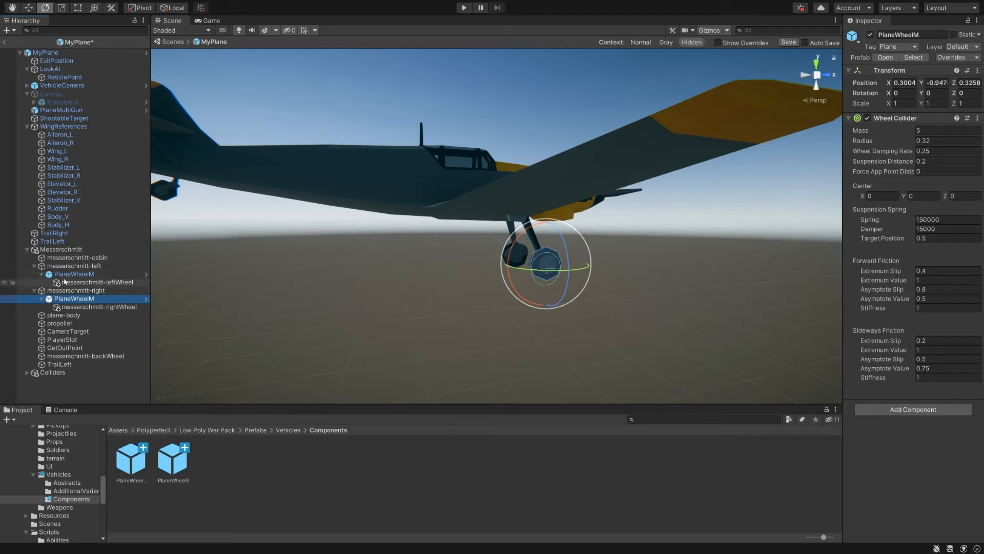
left_click(81, 282)
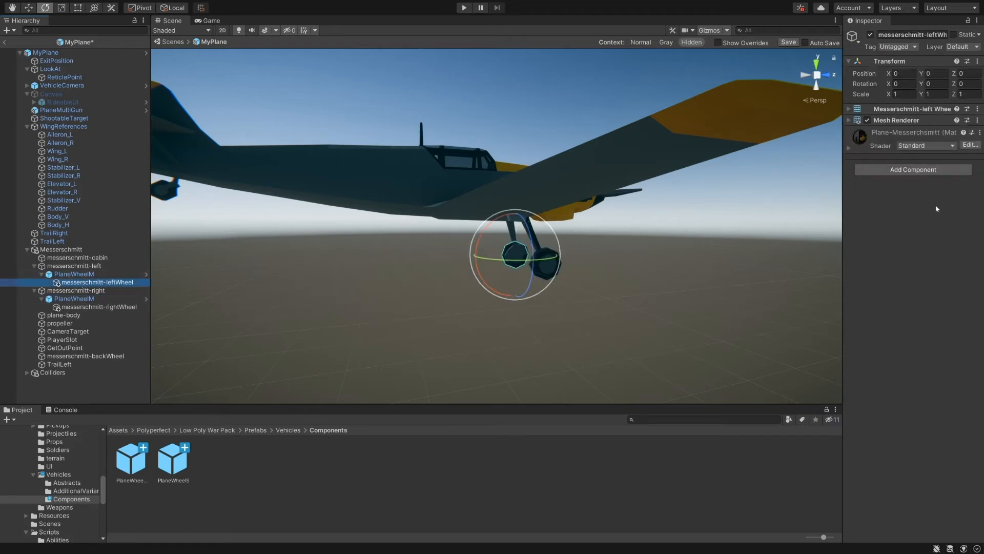
left_click(866, 121)
left_click(867, 121)
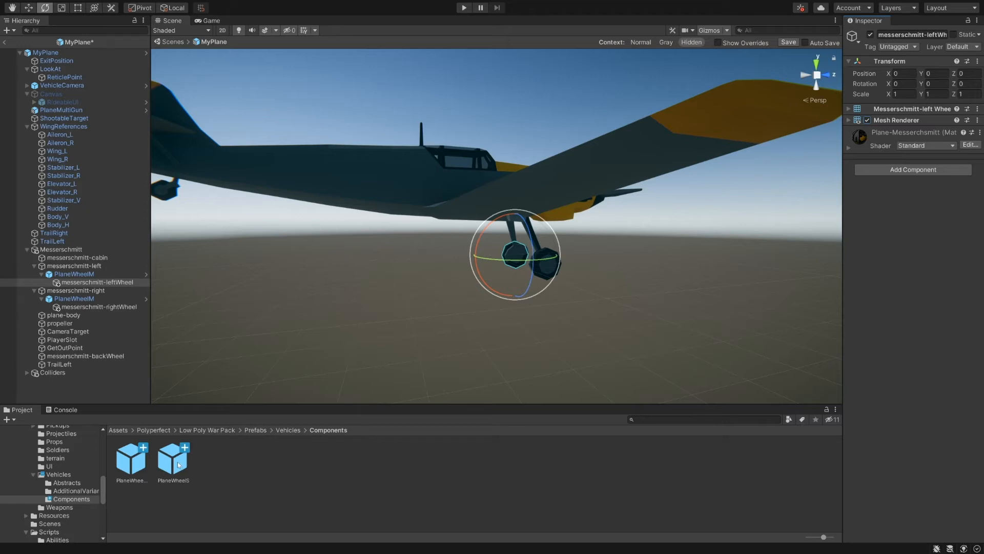
Add a PlaneWheelS prefab at messerschmitt-backWheel and make the back wheel mesh its child.
left_click_drag(178, 465, 88, 357)
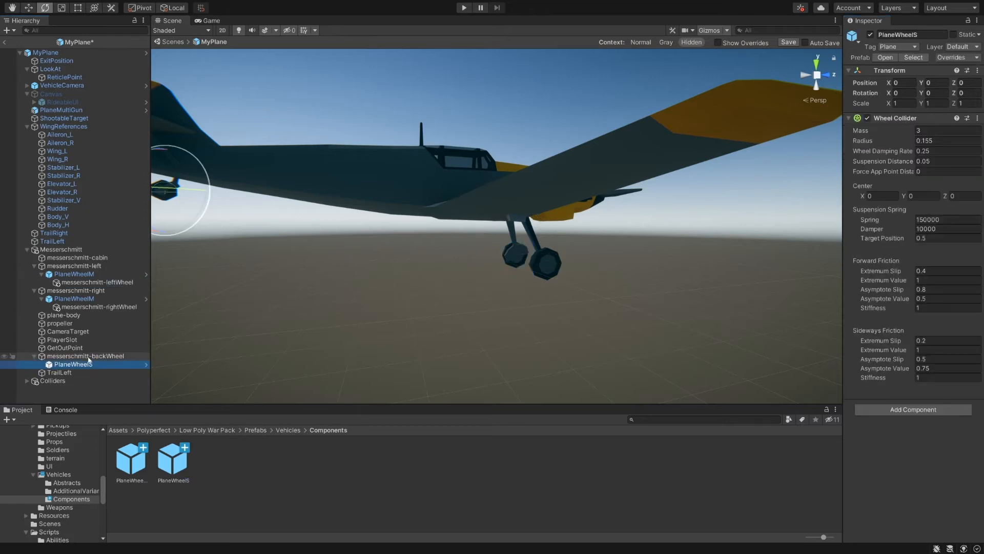
key("f")
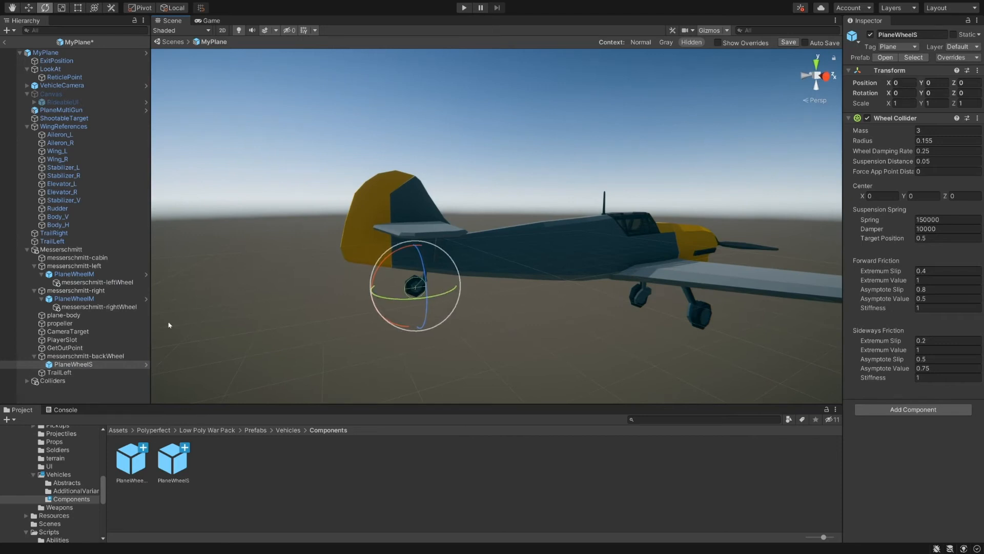
mouse_move(74, 365)
left_mouse_down()
mouse_move(75, 357)
mouse_move(64, 366)
mouse_move(74, 358)
left_mouse_up()
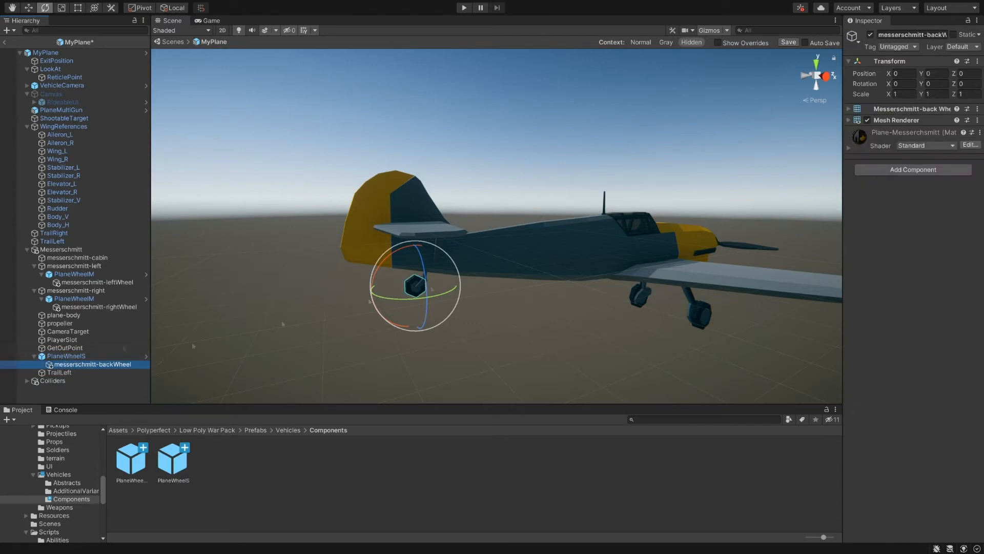
left_click(69, 358)
Look over the wheeled plane, save the MyPlane prefab changes and return to the scene.
right_click_drag(524, 278, 561, 289)
key("w")
key("s")
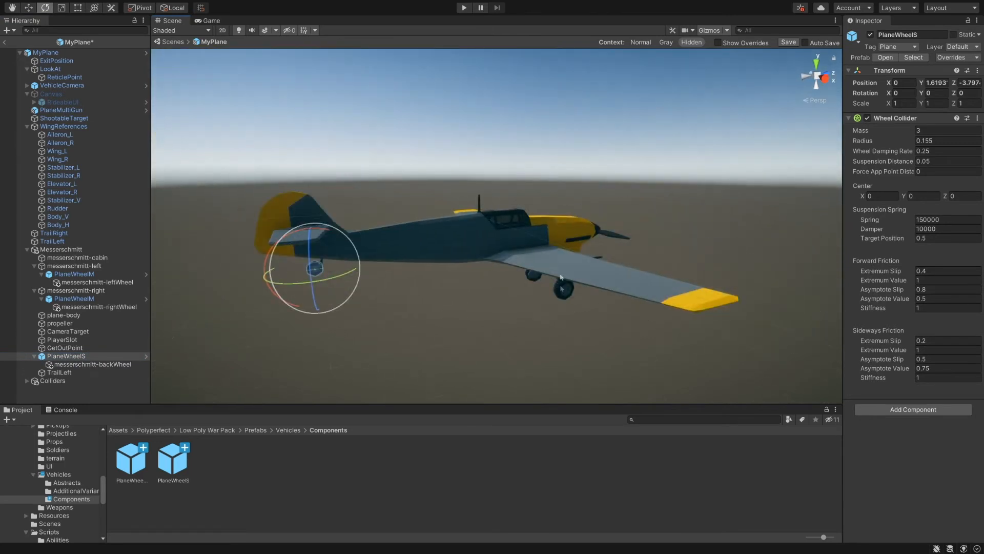
left_click(171, 42)
left_click(471, 296)
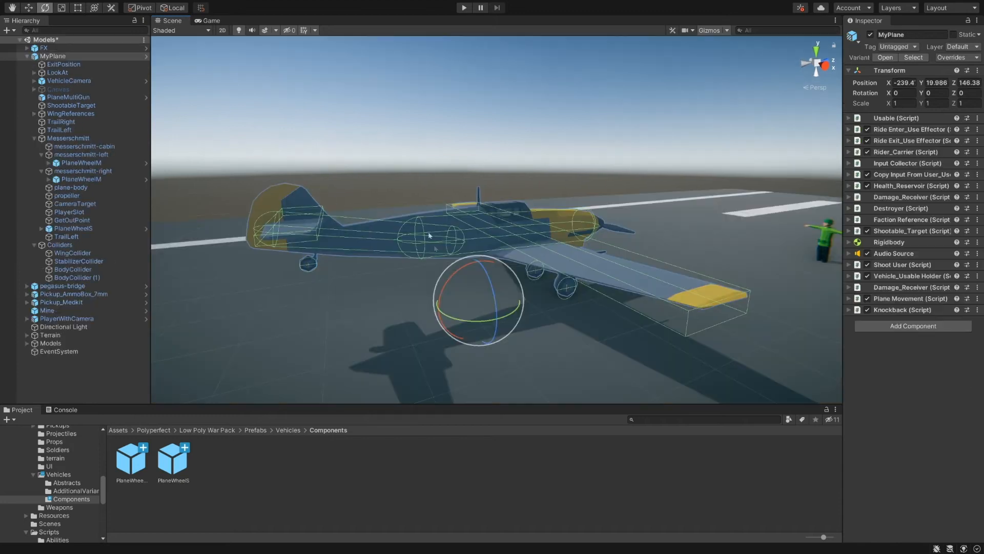
Run the scene again and board MyPlane with the soldier to test the new wheel colliders.
key("ctrl+p")
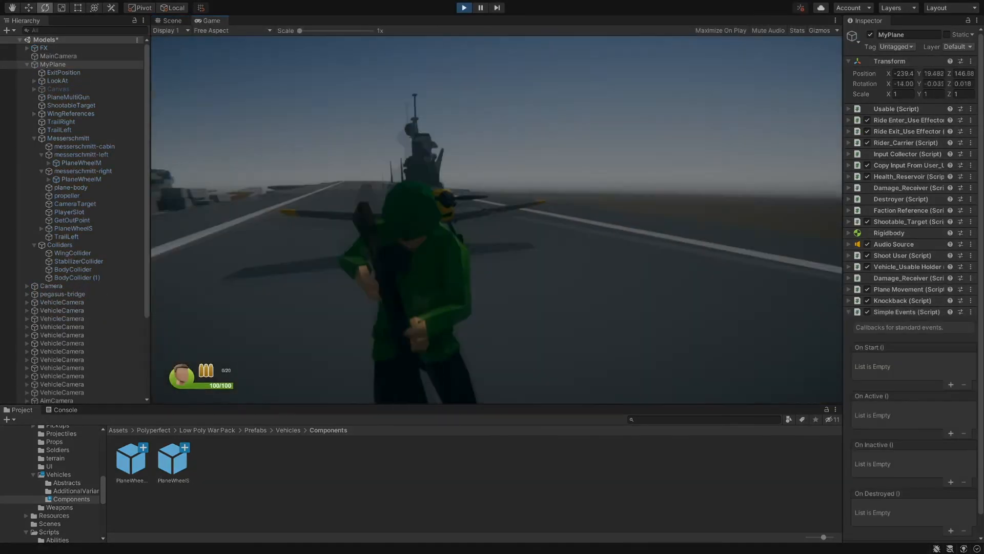
key("w")
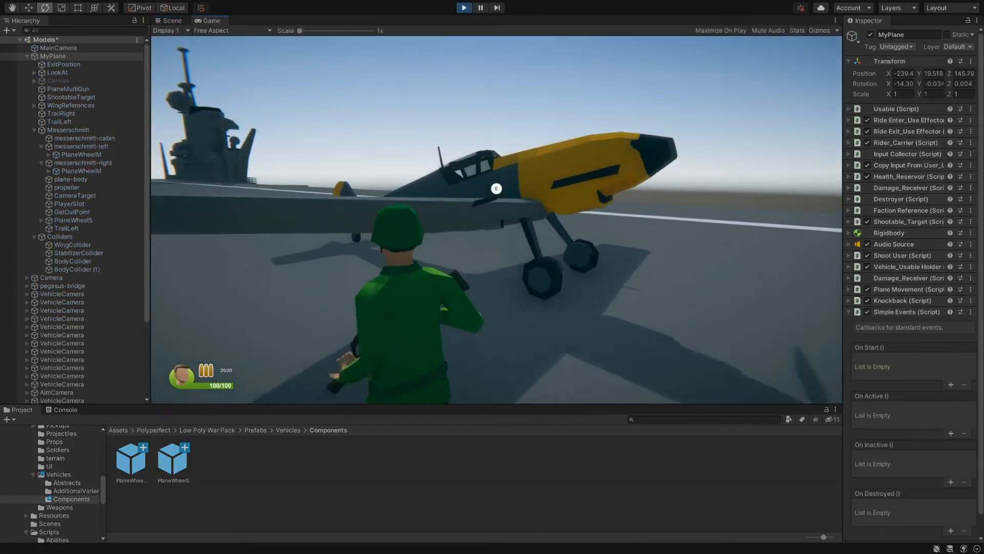
key("e")
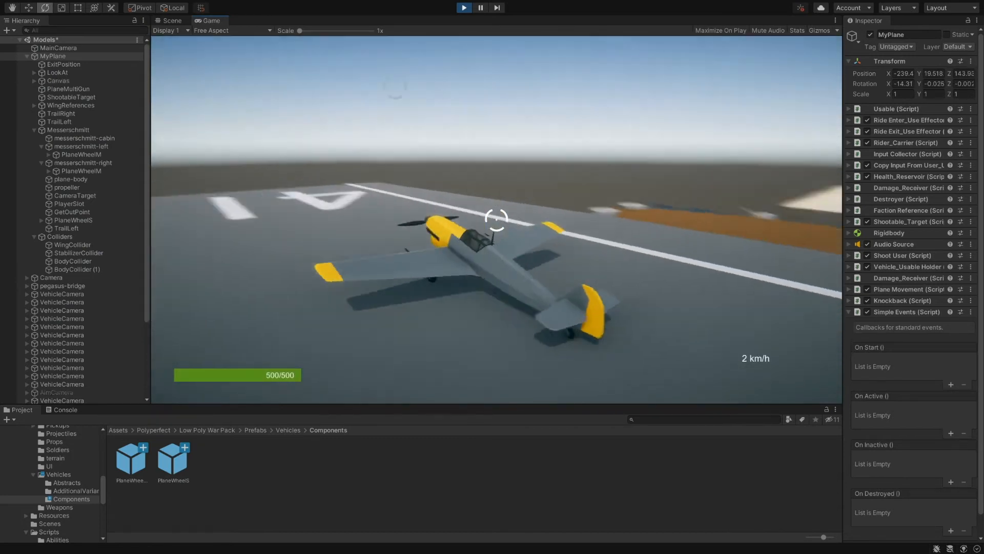
Stop the play test, open the MyPlane prefab and set the Plane Movement script's Wheels size to 3.
key("ctrl+p")
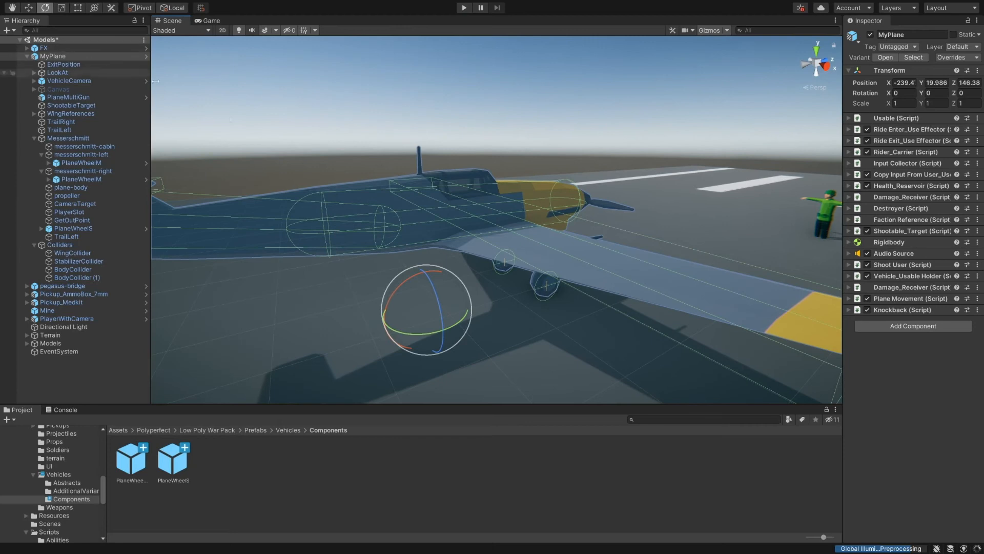
left_click(848, 298)
scroll(903, 411, "down", 10)
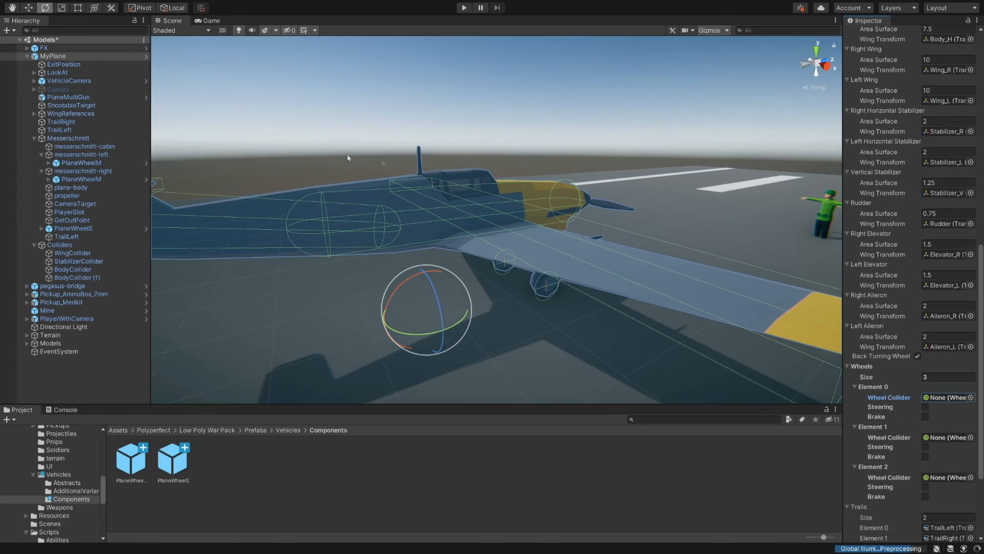
left_click(147, 56)
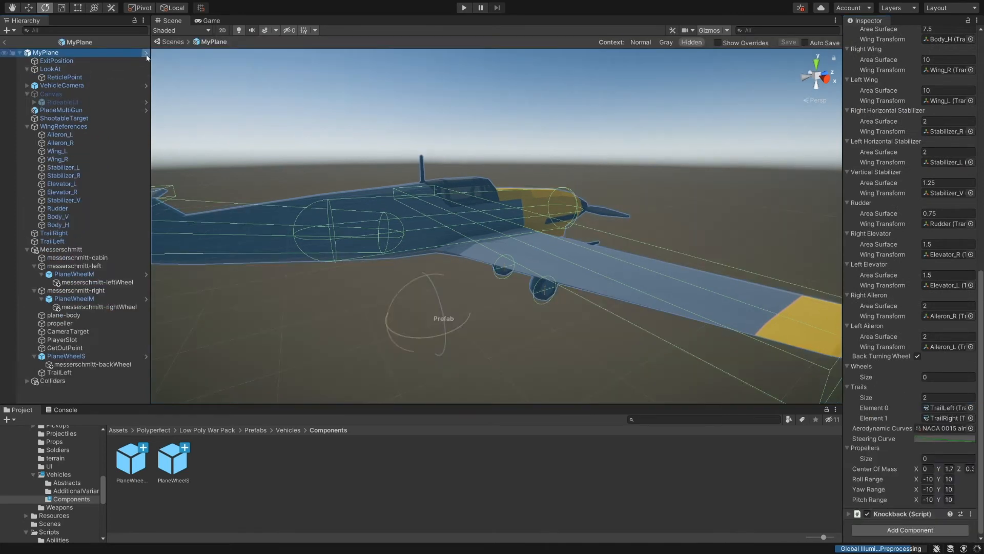
left_click(949, 377)
type("3")
key("Return")
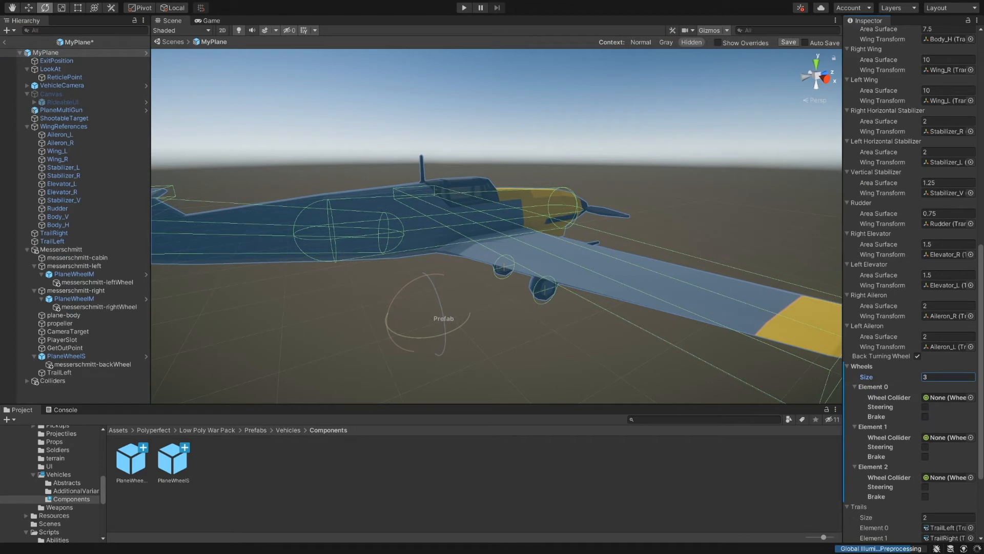
Assign the two PlaneWheelM colliders and PlaneWheelS to wheel elements 0, 1 and 2, enabling steering on element 2 and braking on all three.
left_click(971, 398)
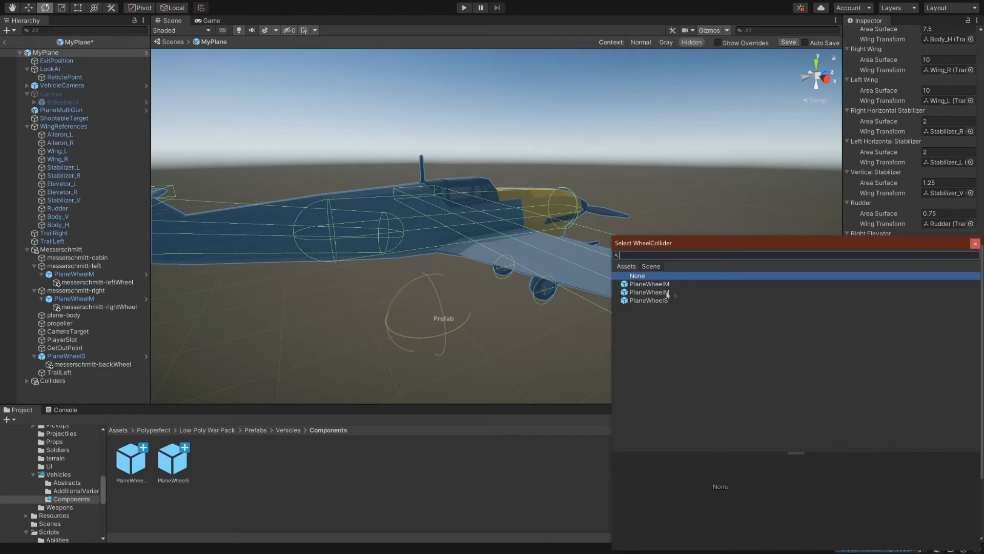
double_click(661, 289)
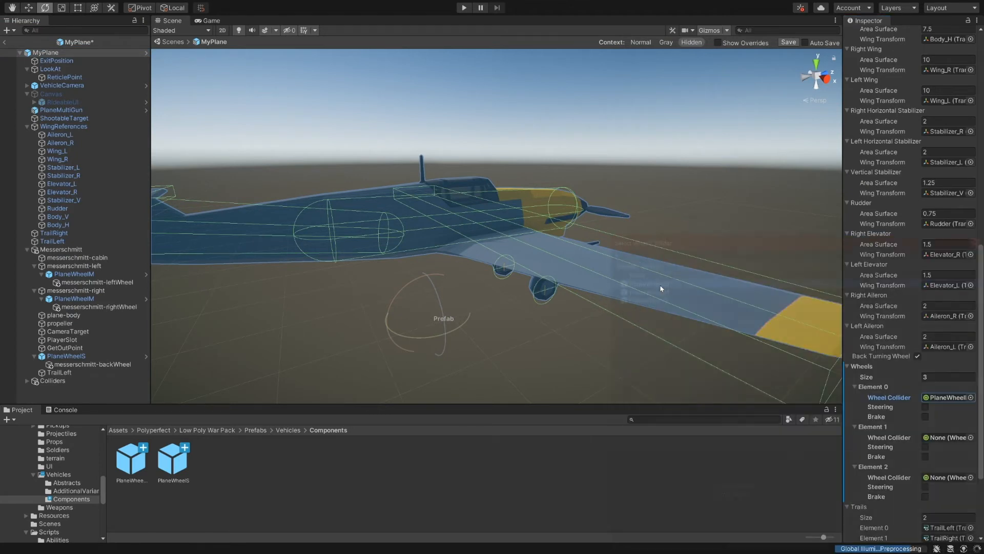
left_click(971, 439)
double_click(675, 292)
left_click(971, 477)
double_click(661, 301)
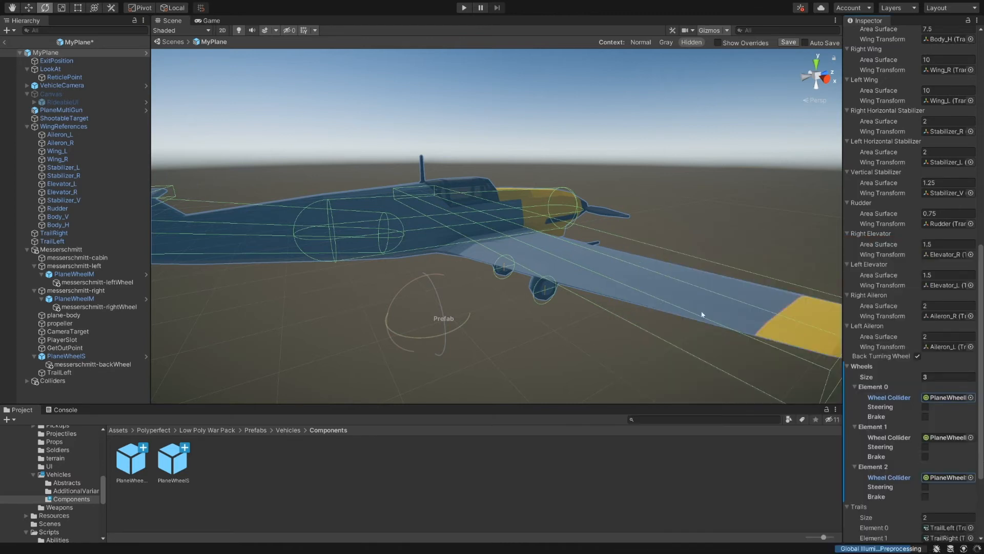
left_click(926, 487)
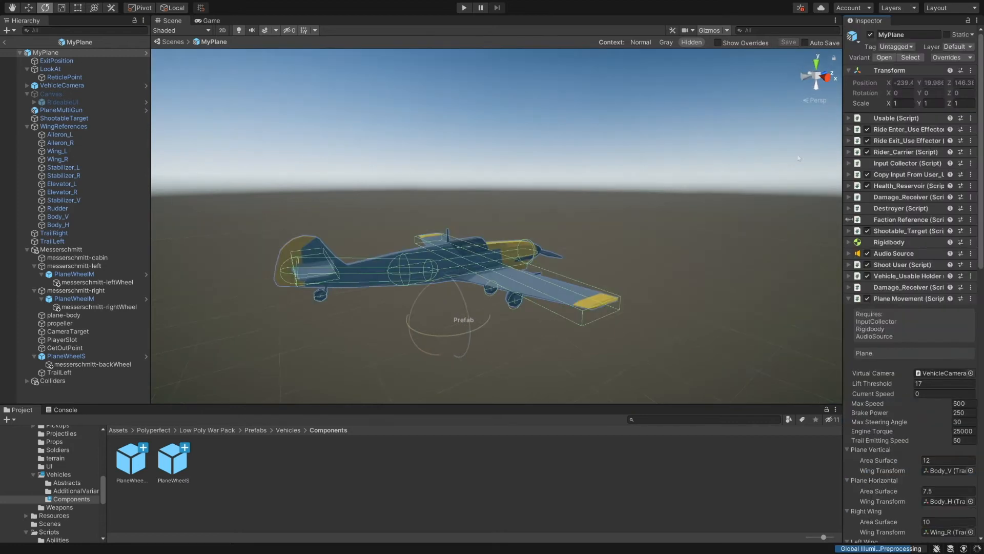
Set the Propellers size to 1, assign the propeller transform to its element and save the MyPlane prefab.
scroll(927, 355, "down", 8)
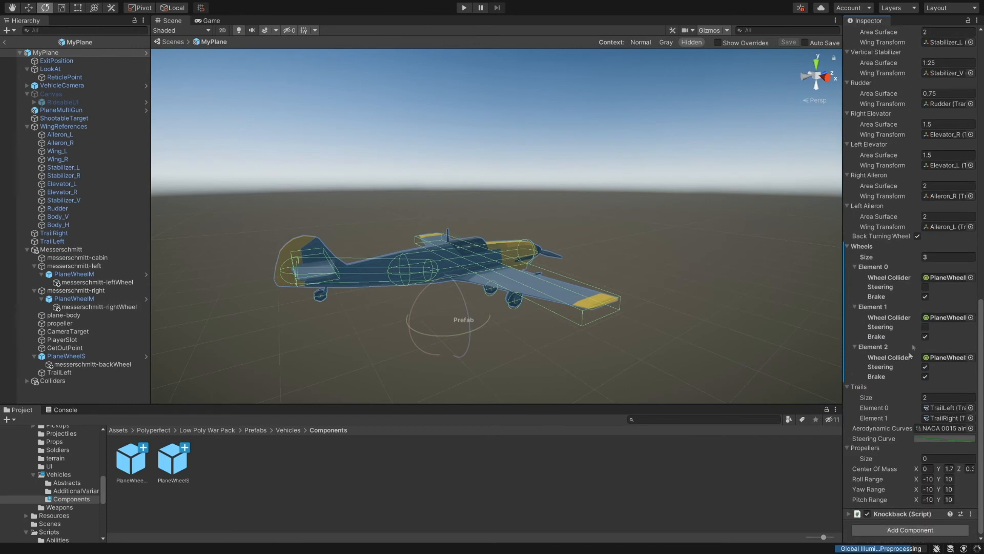
left_click(951, 458)
key("Return")
left_click(970, 469)
type("prop")
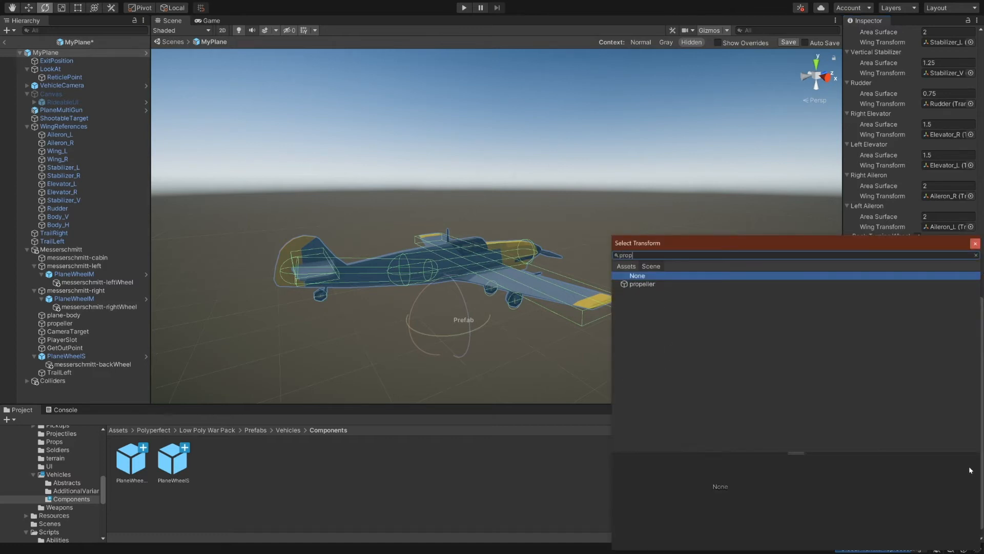
double_click(650, 285)
right_click_drag(531, 254, 499, 273)
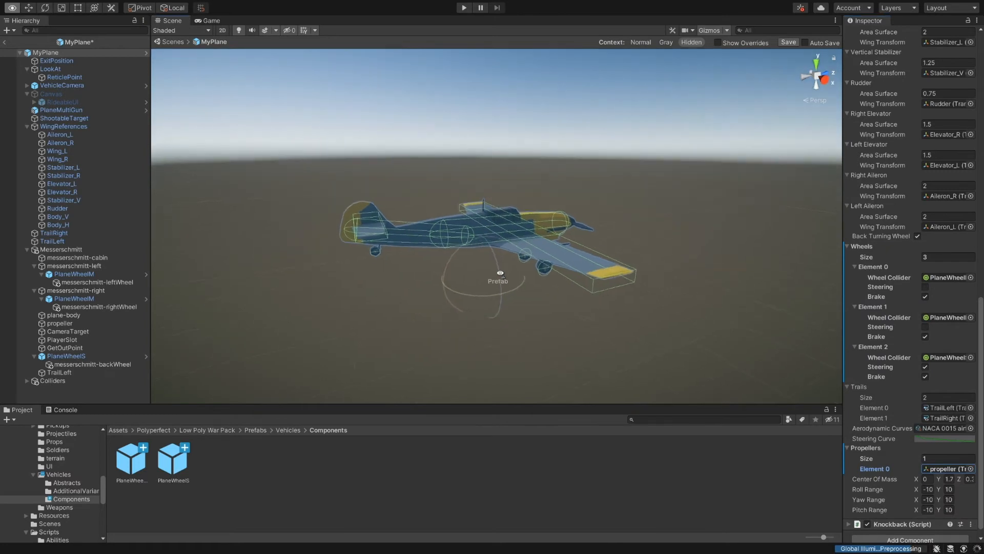
left_click(788, 42)
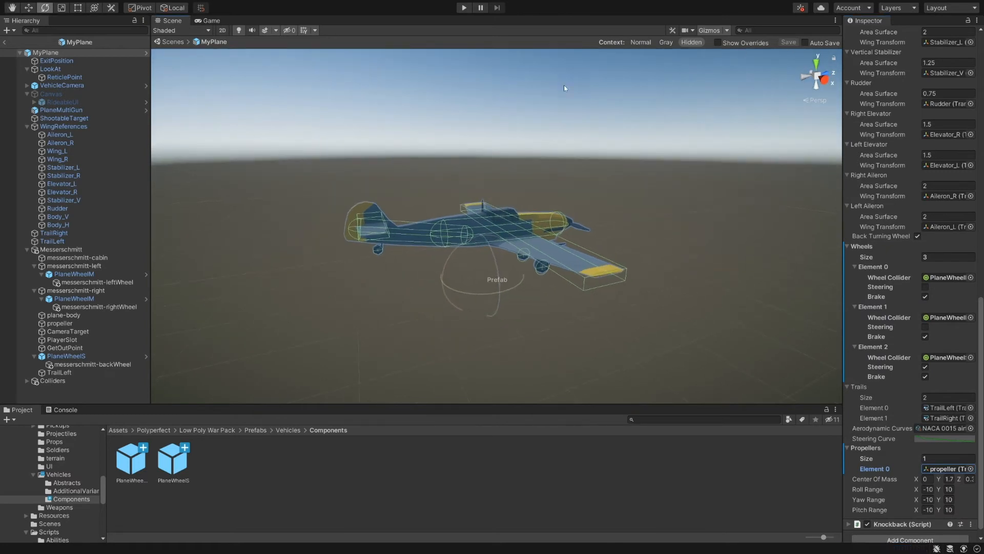
Return to the scene, run it, board MyPlane with the soldier, test its takeoff and flight, and stop play mode.
left_click(170, 42)
key("ctrl+p")
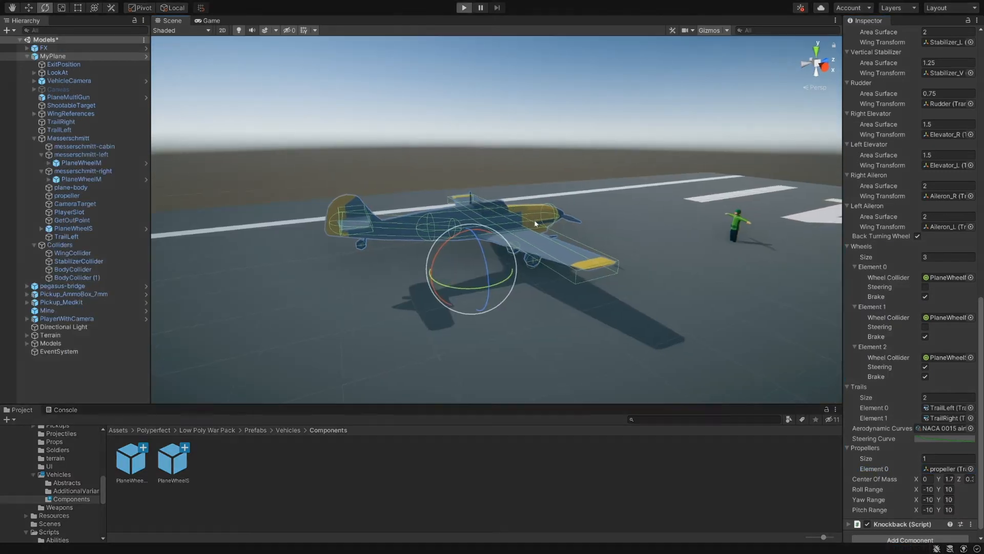
key("w")
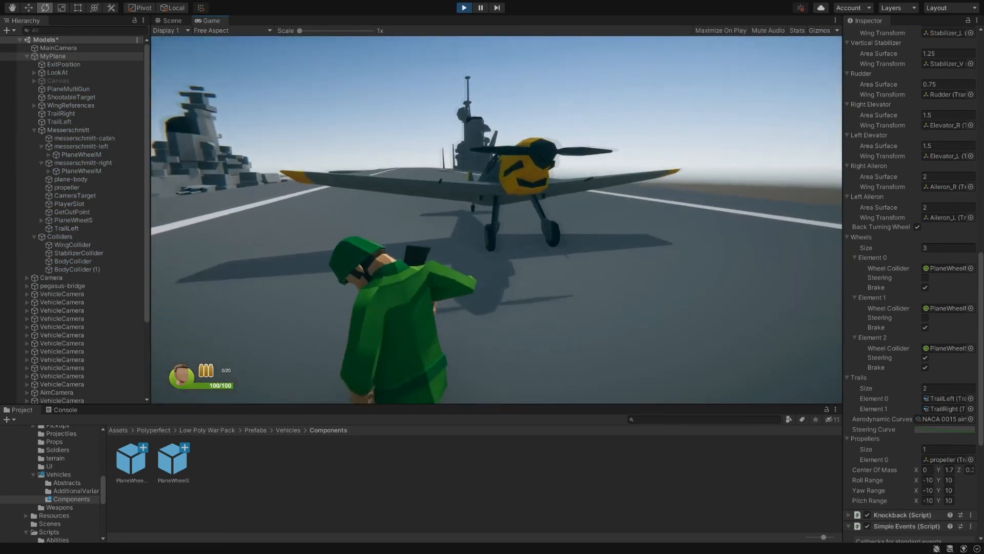
key("e")
key("w")
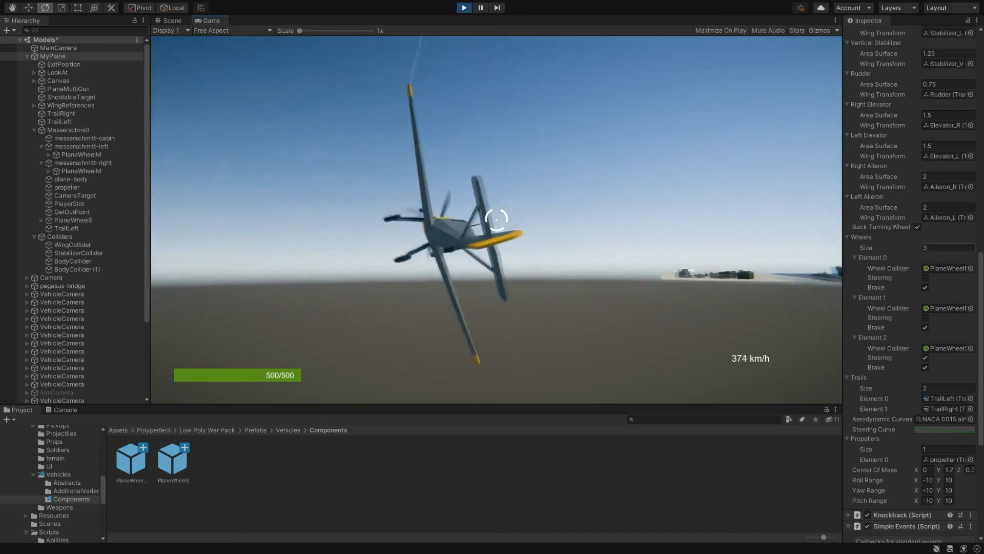
key("ctrl+p")
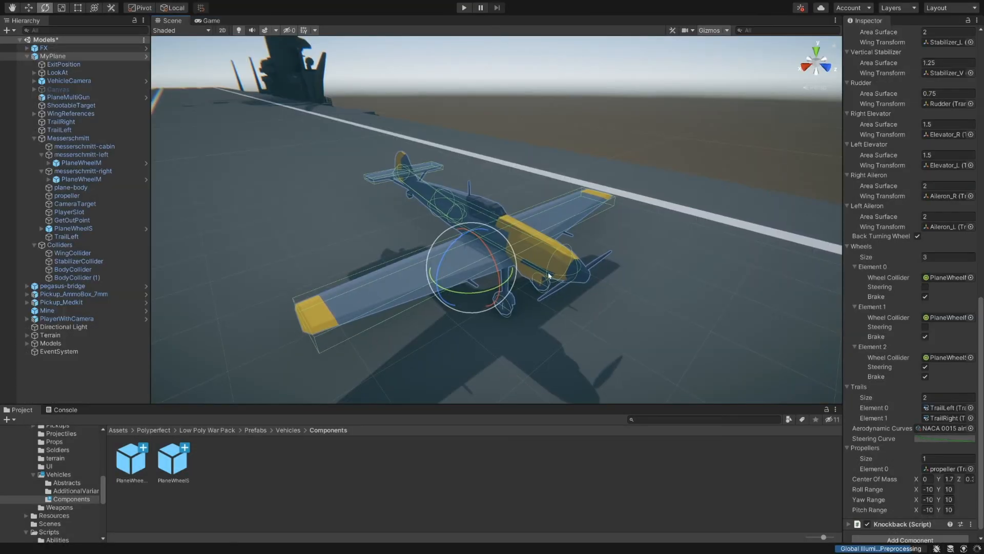
Reopen the MyPlane prefab and move the Aileron_L and Aileron_R references together along Z to about 0.49.
right_click_drag(592, 247, 528, 192)
left_click(145, 57)
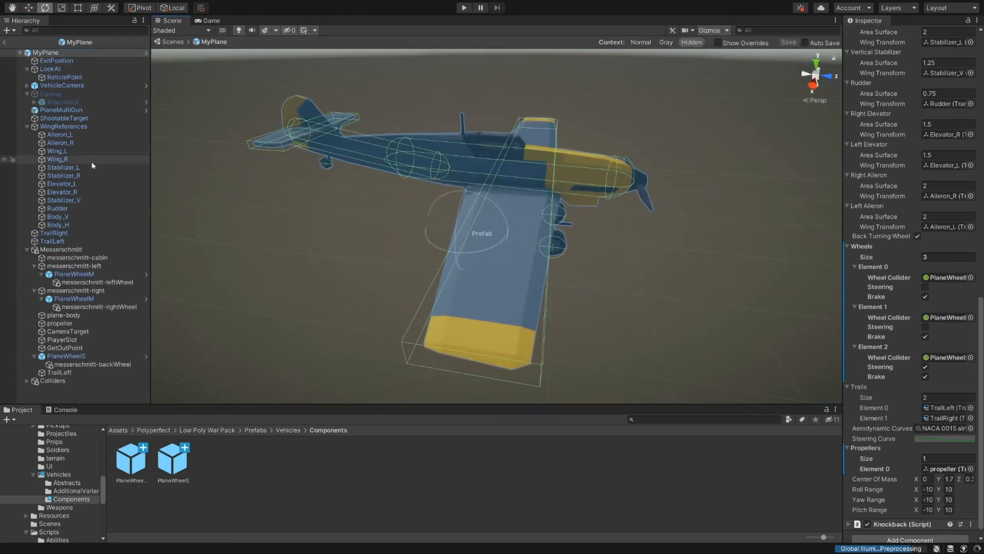
left_click(64, 127)
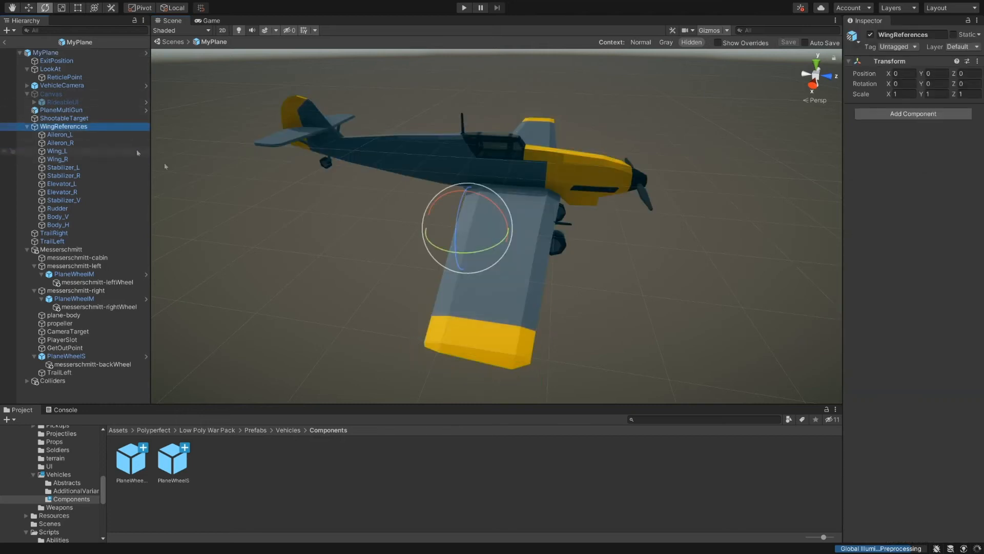
left_click(80, 135)
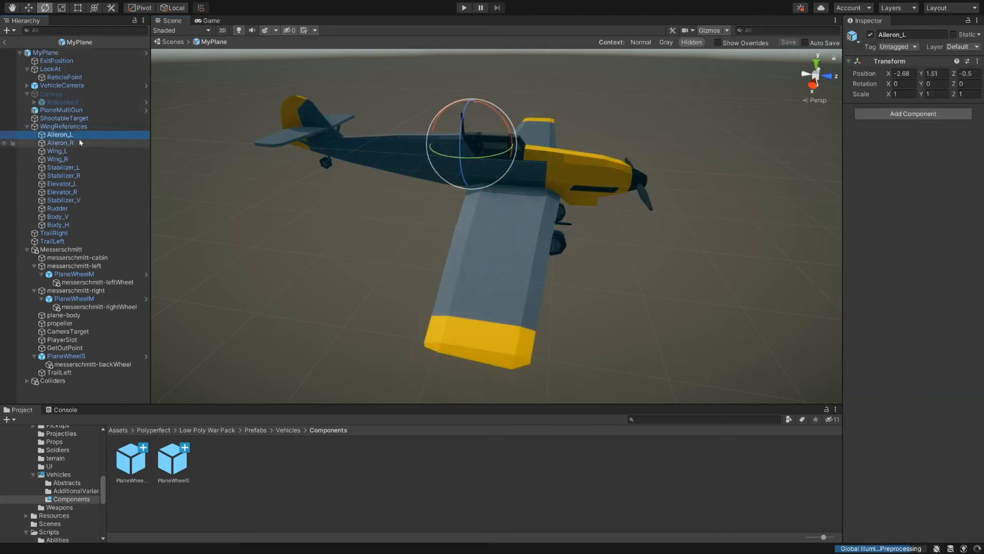
left_click(80, 143)
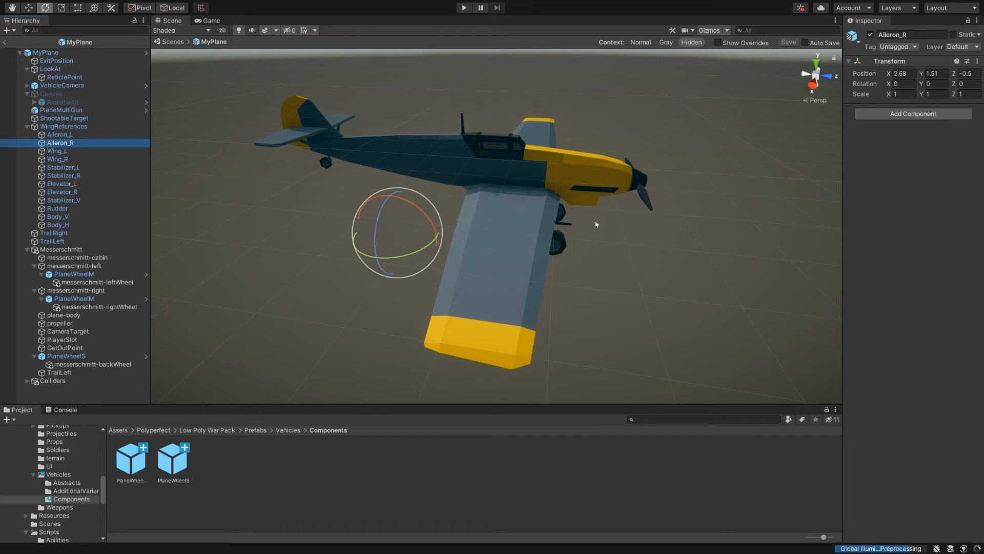
left_click_drag(596, 224, 468, 255, "alt")
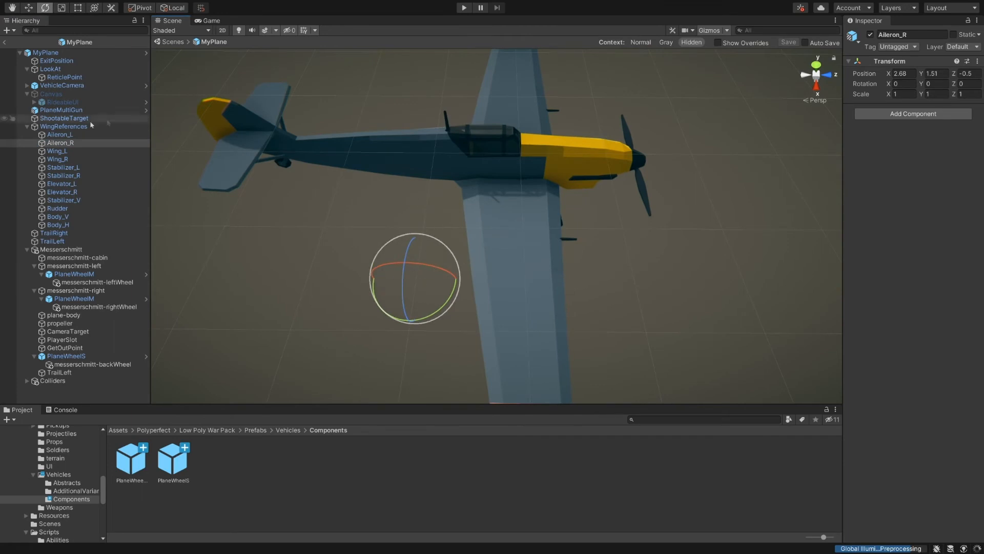
left_click(67, 135)
left_click(70, 143)
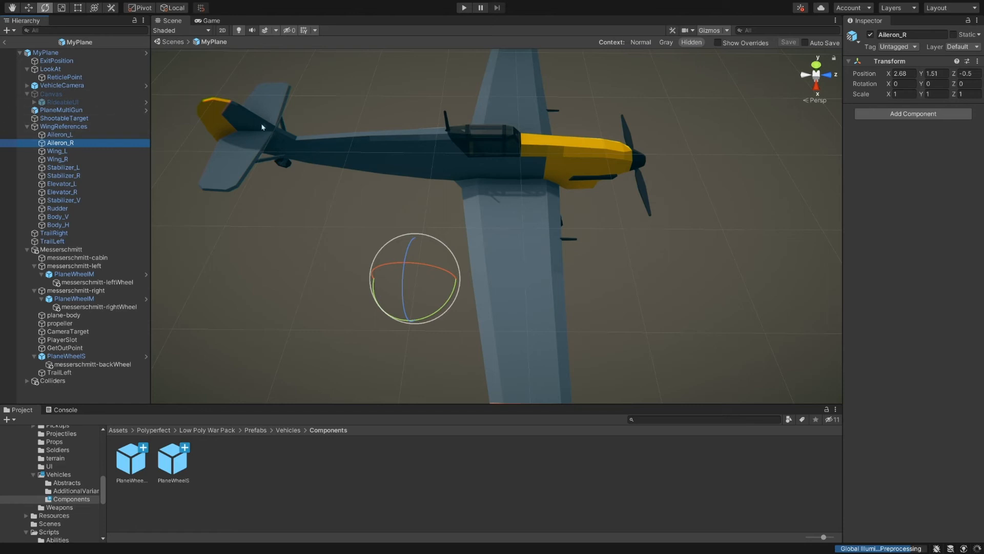
left_click(66, 135, "ctrl")
key("w")
left_click_drag(482, 91, 519, 91)
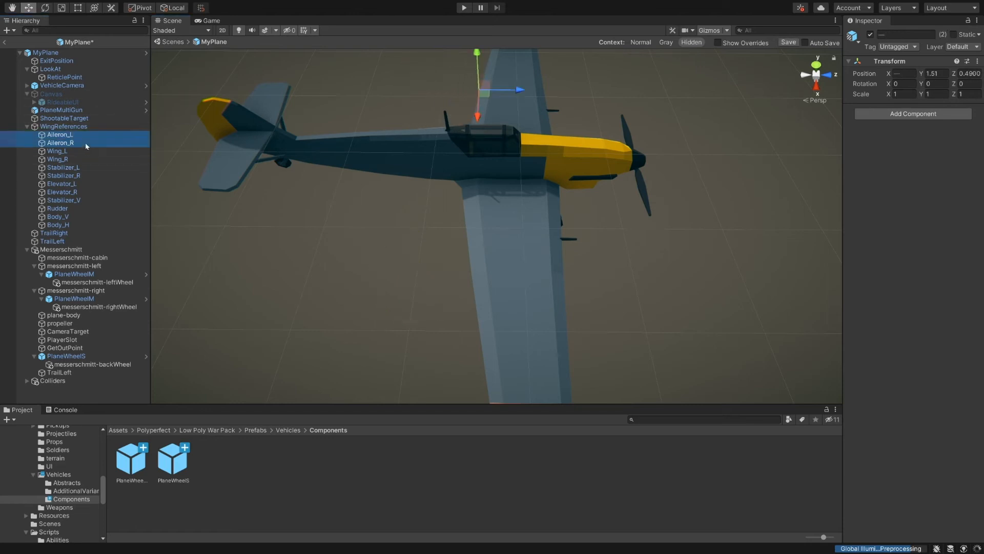
Move the Wing_L and Wing_R references together forward along Z to about 2.14.
left_click(86, 145)
left_click(58, 150)
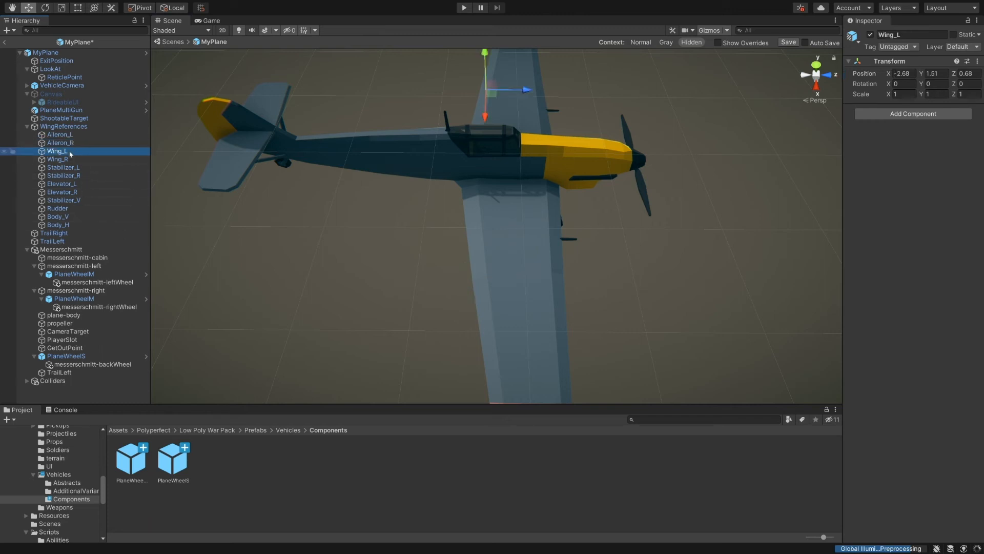
left_click(58, 159, "ctrl")
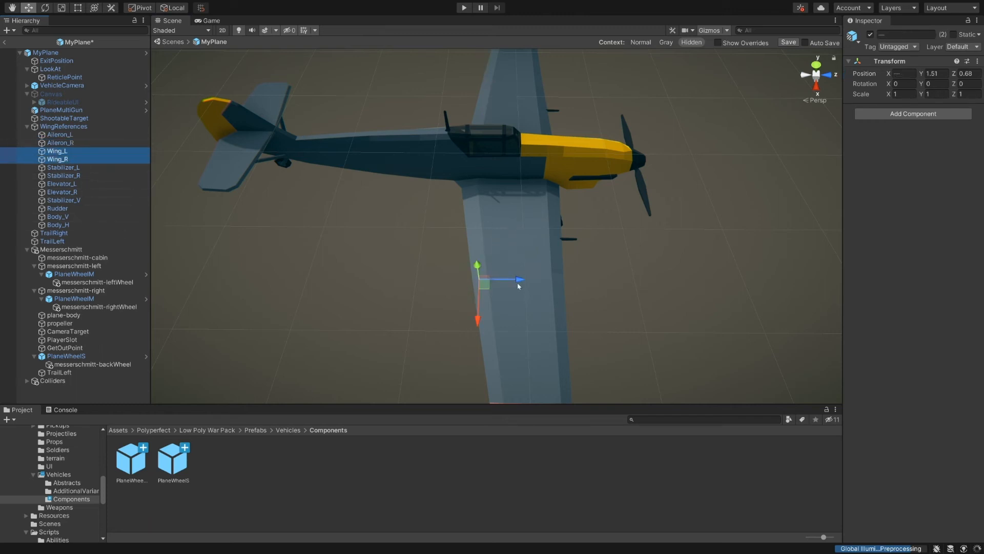
left_click_drag(520, 281, 599, 281)
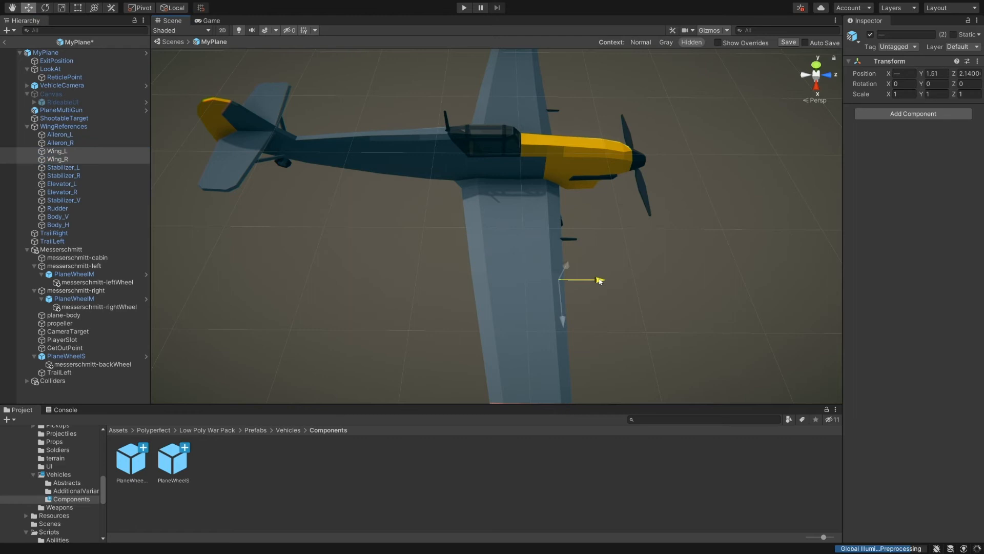
Move the Stabilizer_L and Stabilizer_R references together along Z to about -3.55, over the horizontal tail.
left_click(64, 167)
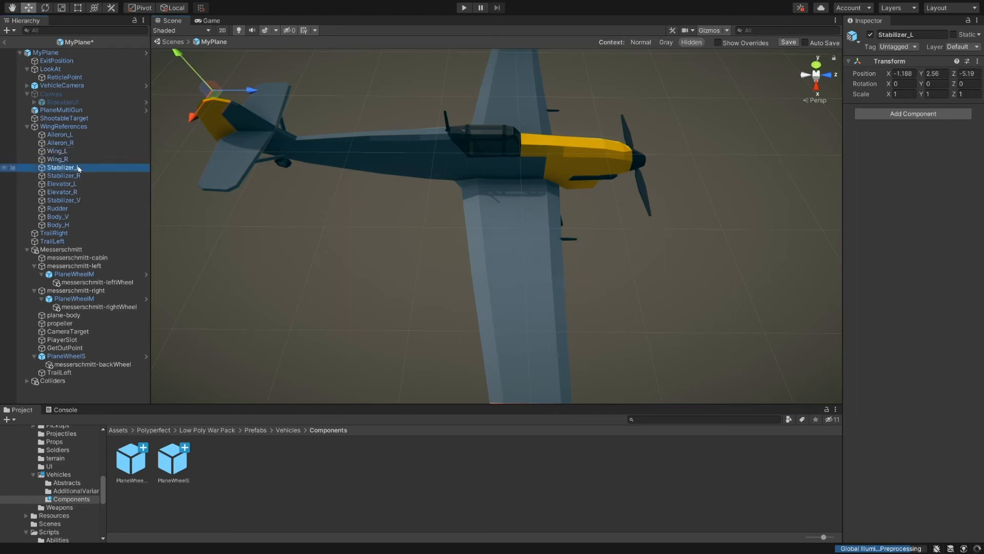
left_click(72, 176, "ctrl")
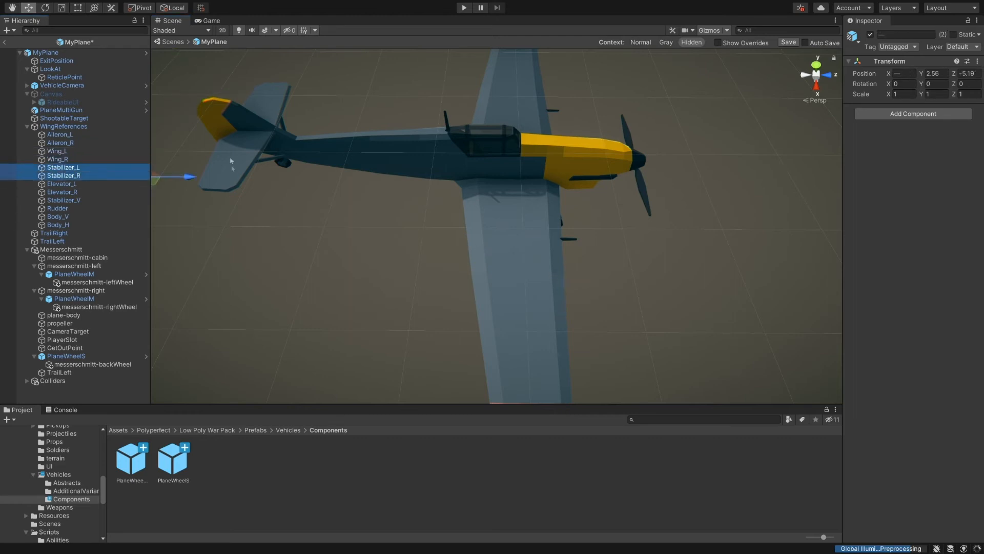
left_click_drag(189, 176, 283, 178)
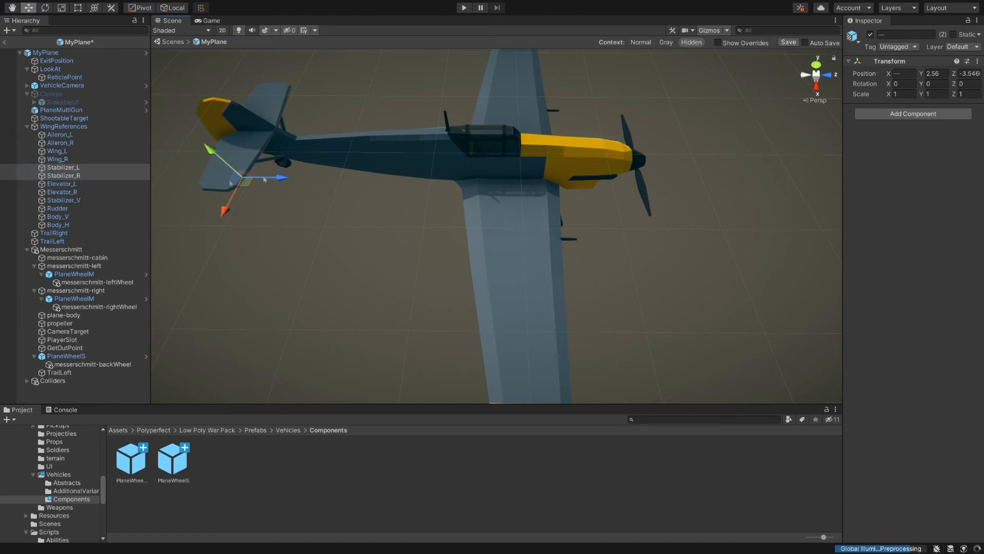
left_click(78, 168)
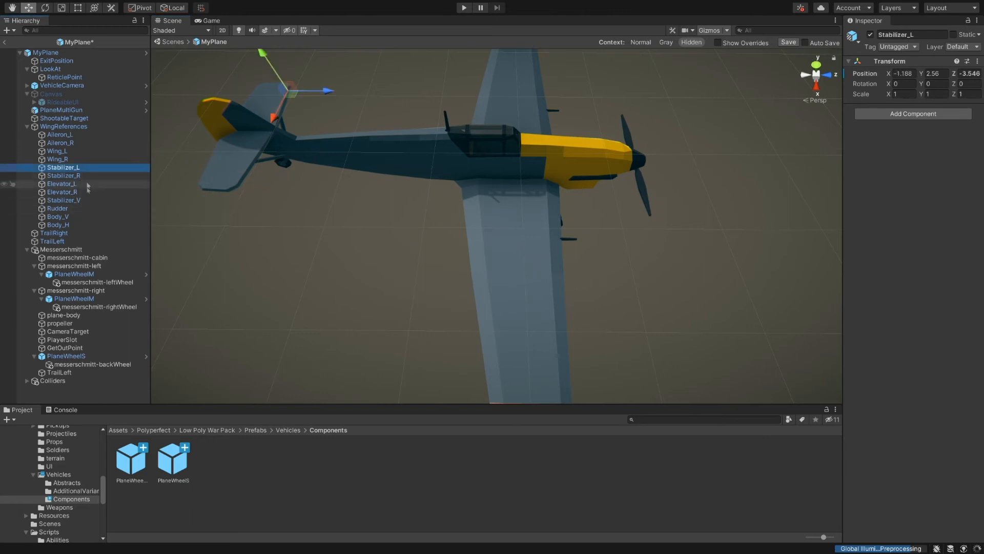
Move the Elevator_L and Elevator_R references together along Z to line up with the horizontal tail.
left_click(86, 186)
left_click(82, 192, "ctrl")
left_click(169, 178)
left_click_drag(260, 181, 253, 180)
Move Stabilizer_V to about Y 2.79, Z -3.67 and shift the Rudder reference onto the vertical tail.
left_click(82, 201)
left_click_drag(173, 80, 254, 118)
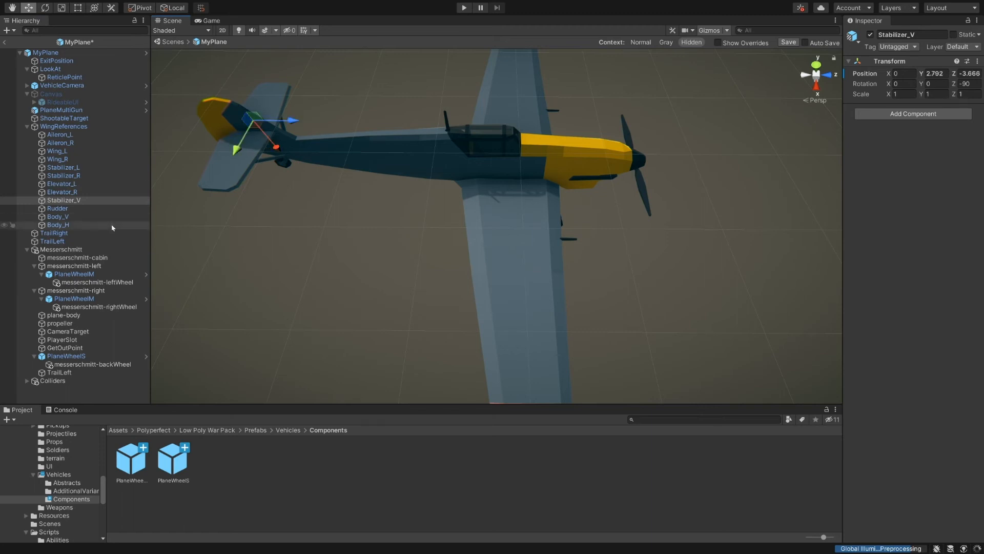
left_click(77, 208)
right_click_drag(382, 172, 349, 157)
left_click_drag(251, 86, 300, 136)
Move the Body_V and Body_H references together into the fuselage at about Y 1.81, Z 1.08.
left_click(58, 216)
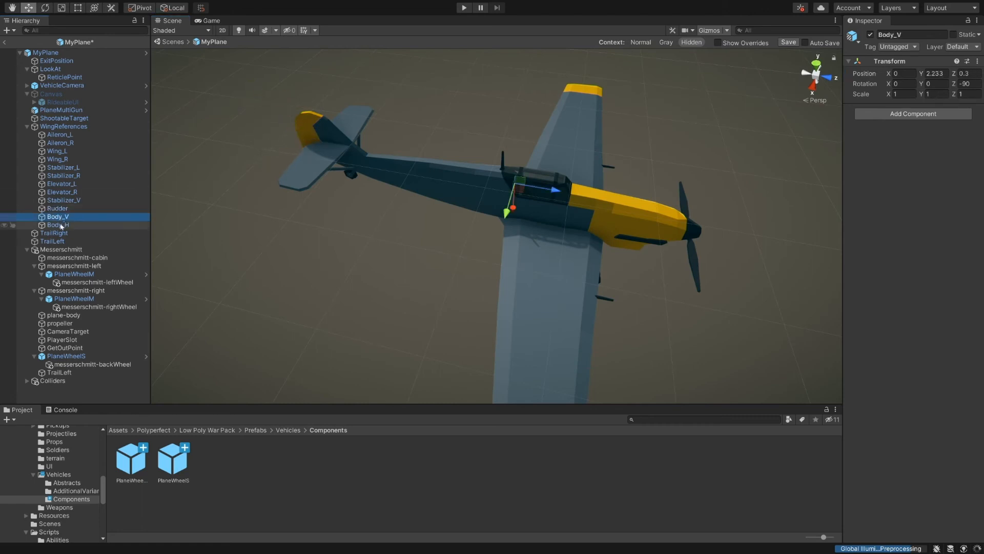
left_click_drag(551, 244, 546, 160, "alt")
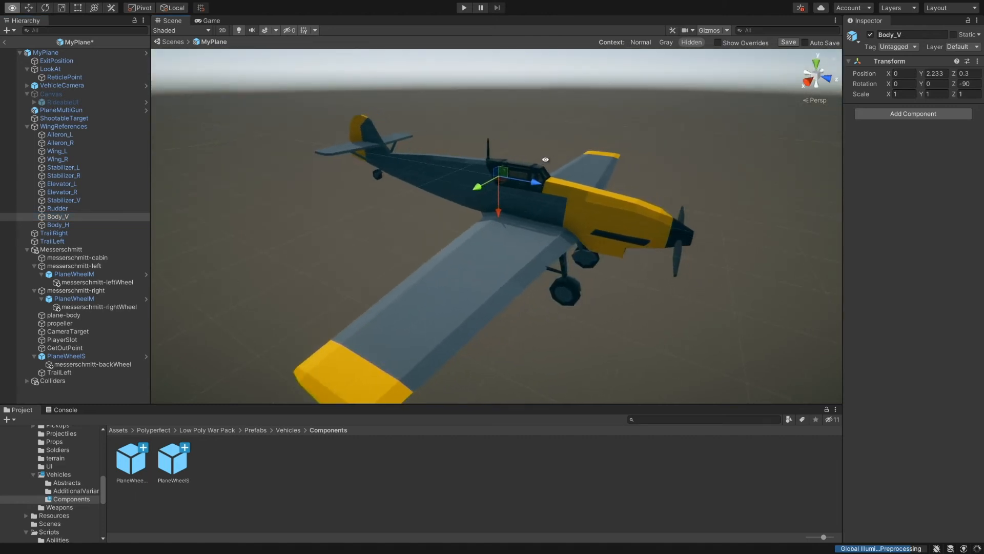
left_click_drag(491, 179, 504, 183, "alt")
left_click(72, 225, "shift")
left_click(71, 225, "ctrl")
left_click(65, 225, "ctrl")
left_click_drag(514, 180, 535, 199)
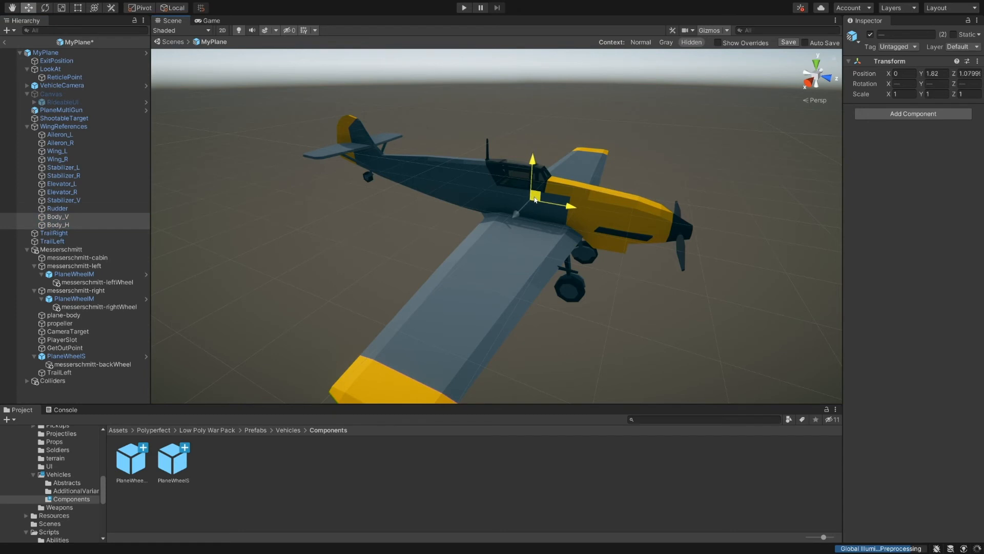
scroll(394, 197, "down", 3)
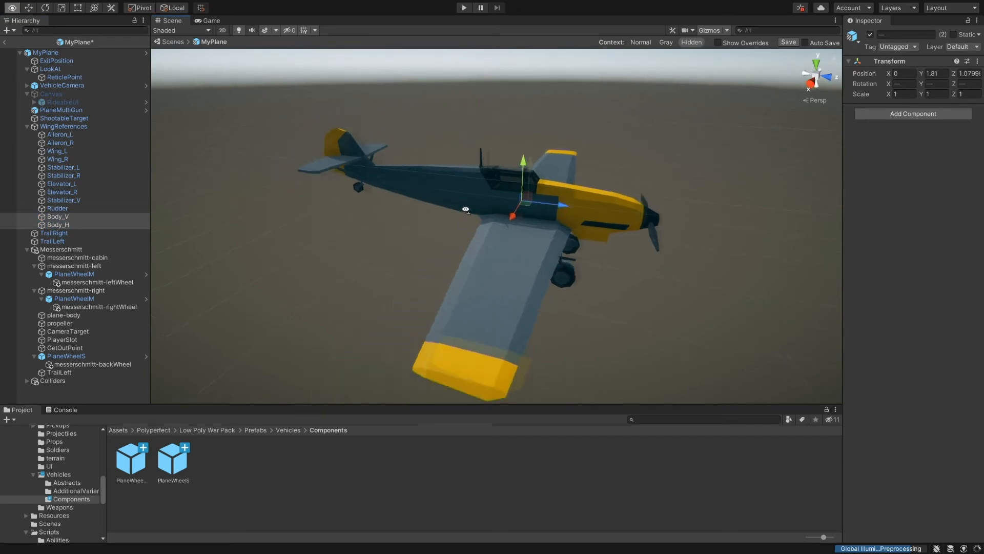
Save the MyPlane prefab, then test-fly the plane in the Models scene and stop play mode.
left_click(789, 42)
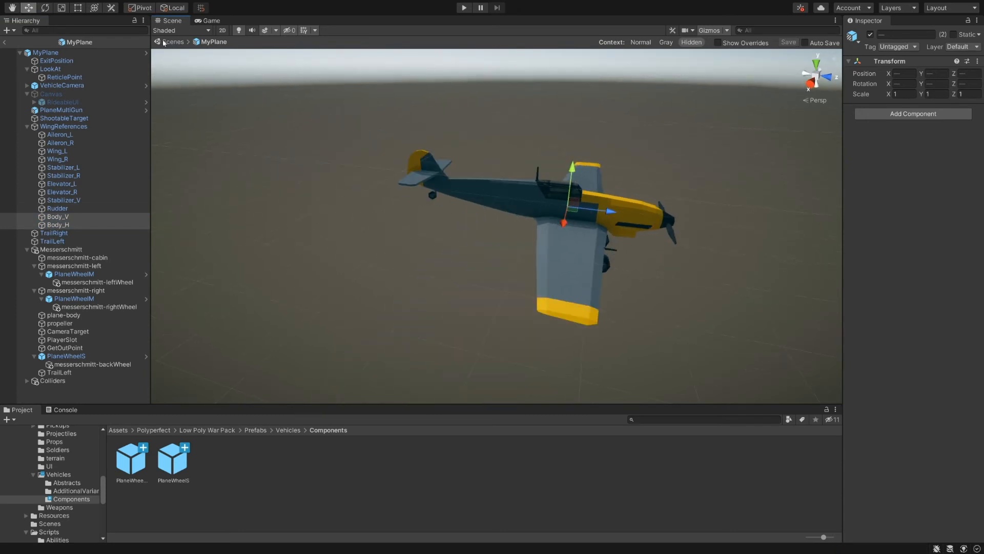
left_click(164, 43)
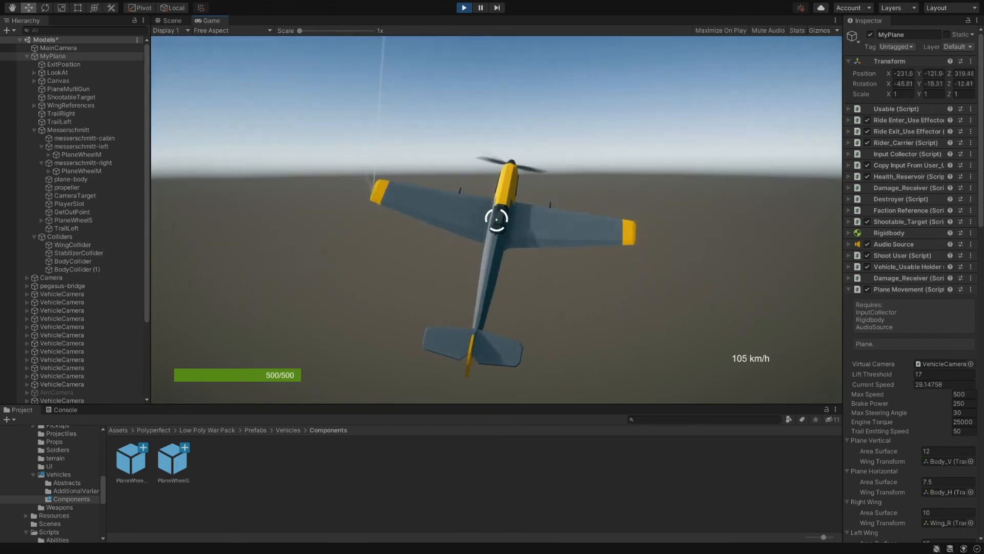
key("ctrl+p")
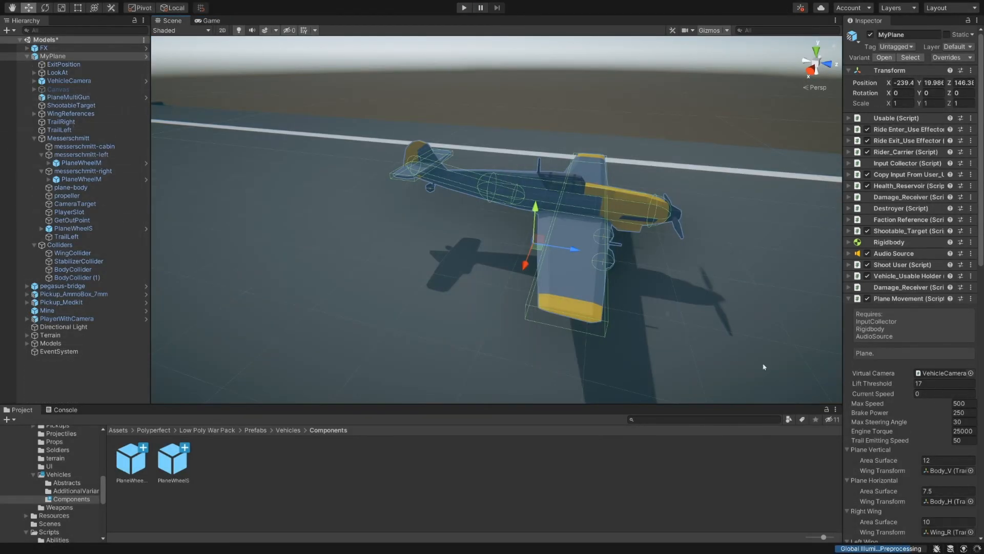
Set the Center Of Mass Z in MyPlane's Plane Movement script to 1.1 and test-fly the plane.
scroll(898, 451, "down", 15)
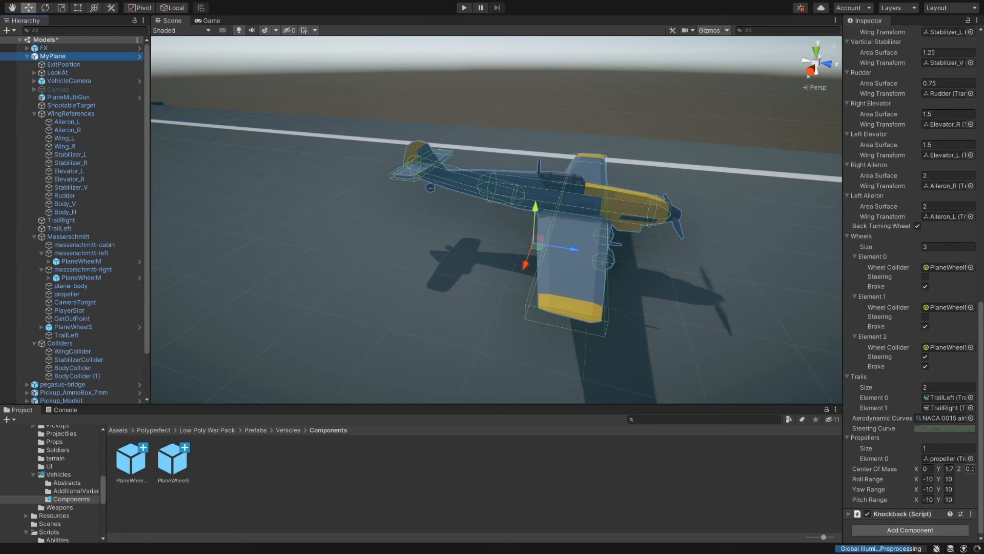
left_click(969, 469)
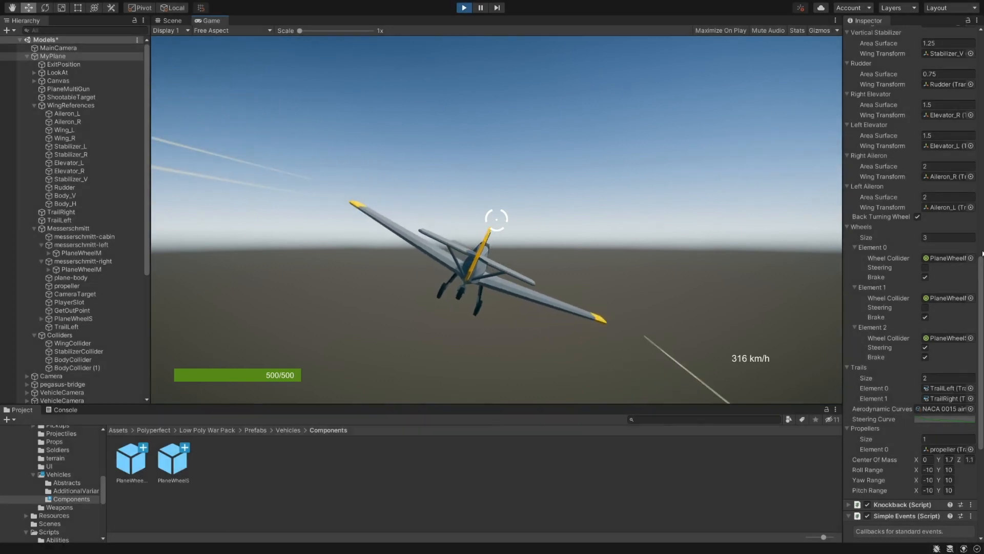
key("ctrl+p")
Apply all of the MyPlane instance's overrides to its prefab.
mouse_move(495, 239)
left_mouse_down("alt")
mouse_move(452, 248)
mouse_move(507, 246)
left_mouse_up("alt")
scroll(507, 246, "up", 3)
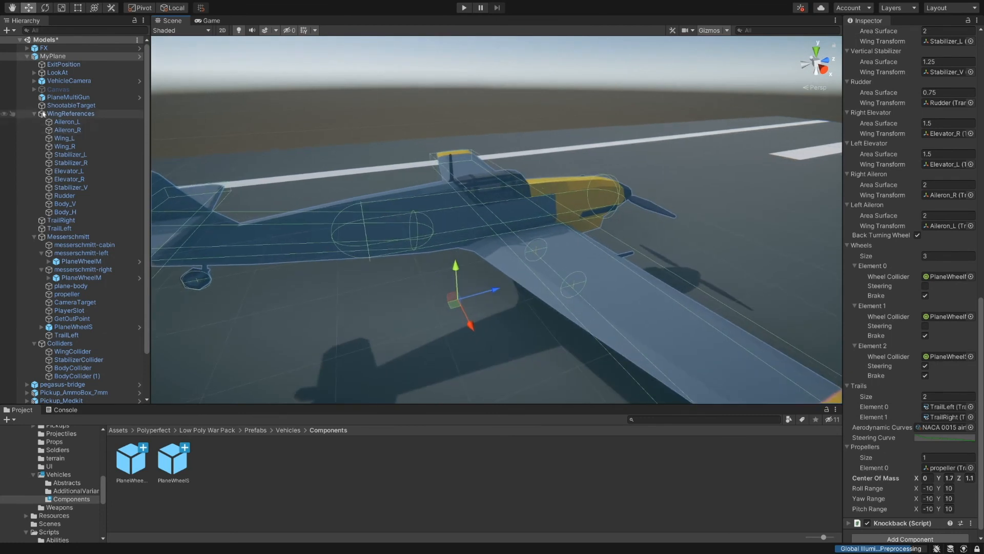
scroll(913, 287, "up", 15)
left_click(948, 58)
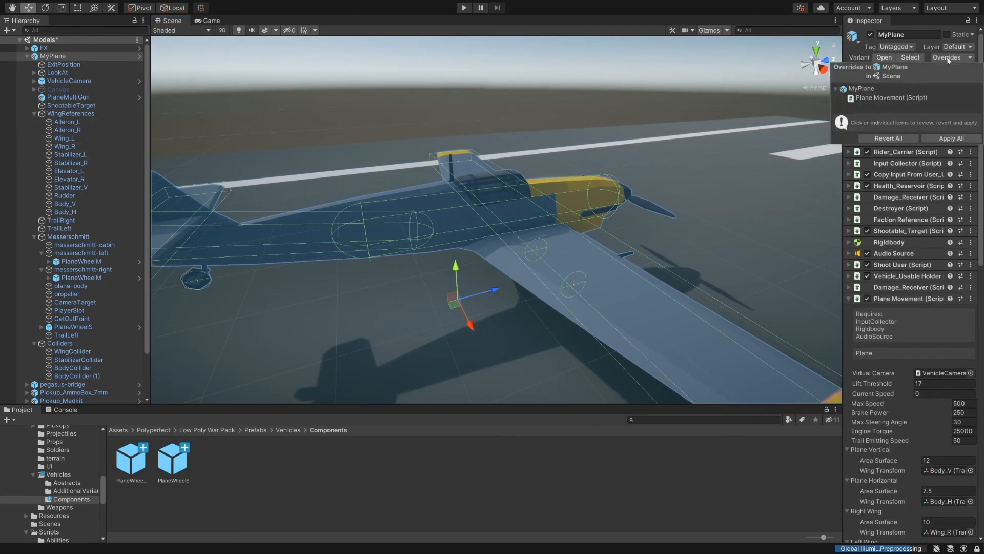
left_click(952, 138)
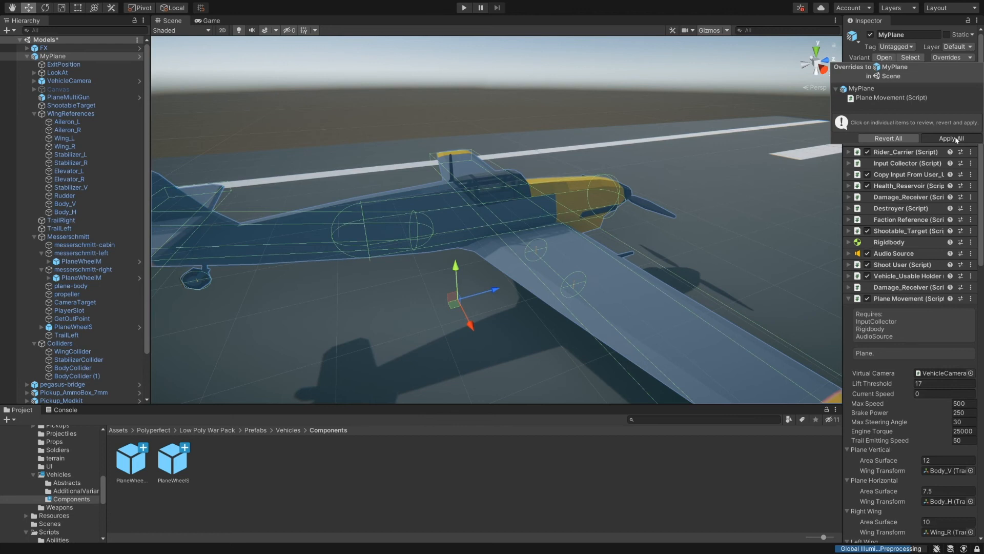
Open the MyPlane prefab and delete the extra TrailLeft object under Messerschmitt.
left_click(140, 57)
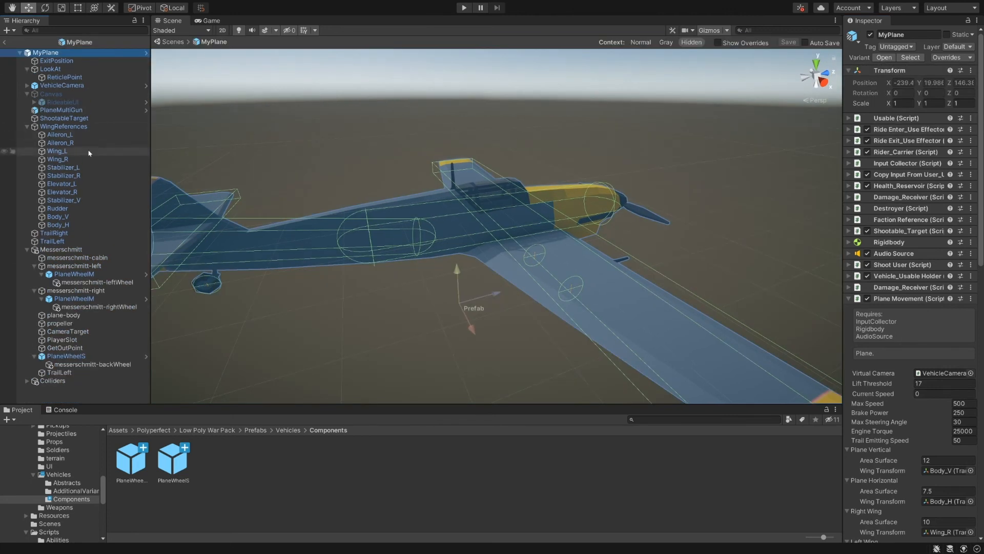
left_click(64, 374)
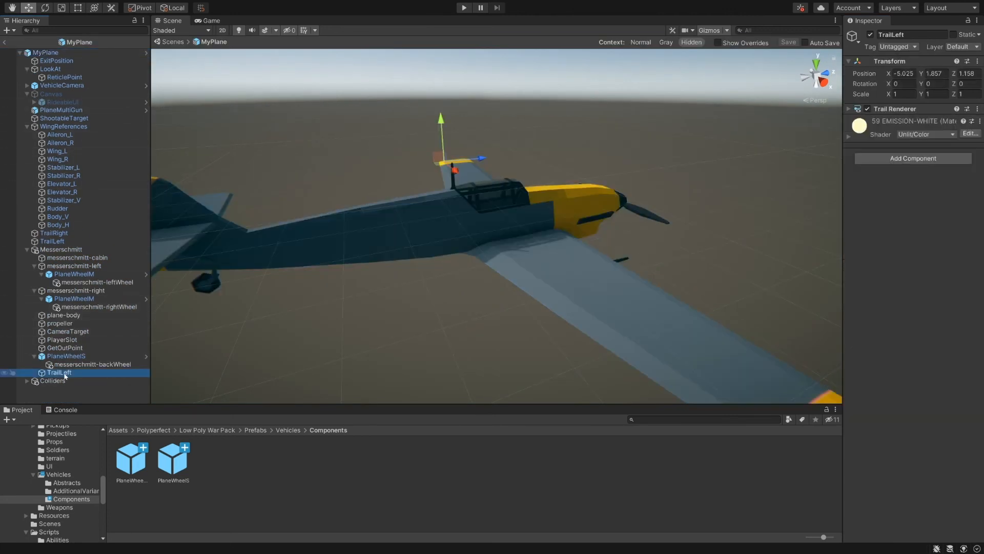
key("Delete")
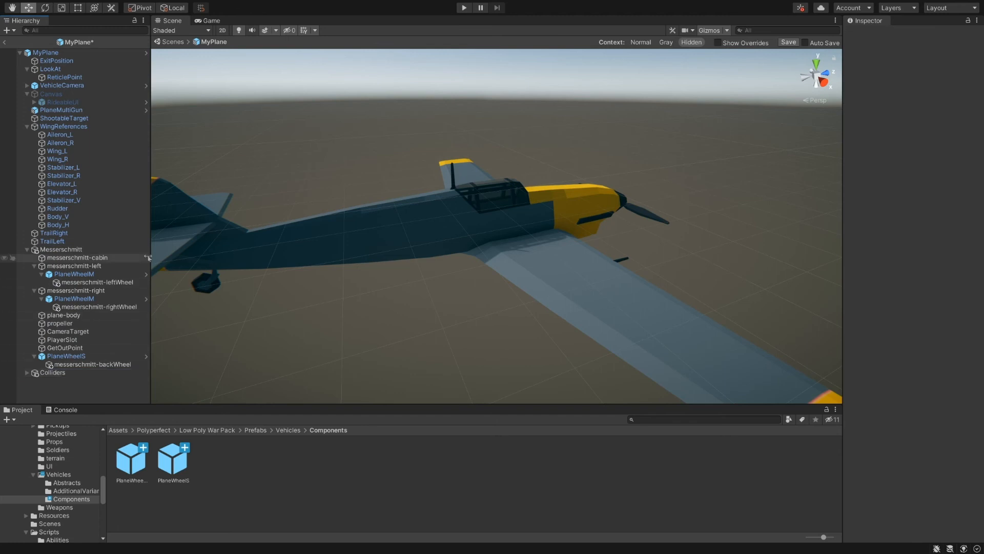
Move the remaining TrailLeft object onto the left wing tip at about X -5.12, Y 1.87, Z 1.18.
left_click(77, 241)
left_click_drag(349, 204, 170, 255, "alt")
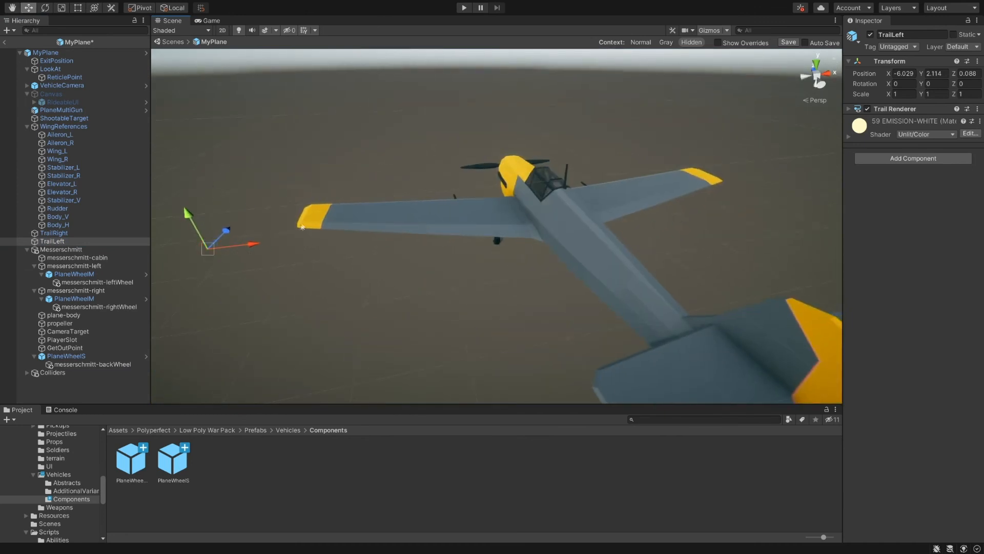
left_click_drag(207, 249, 298, 225)
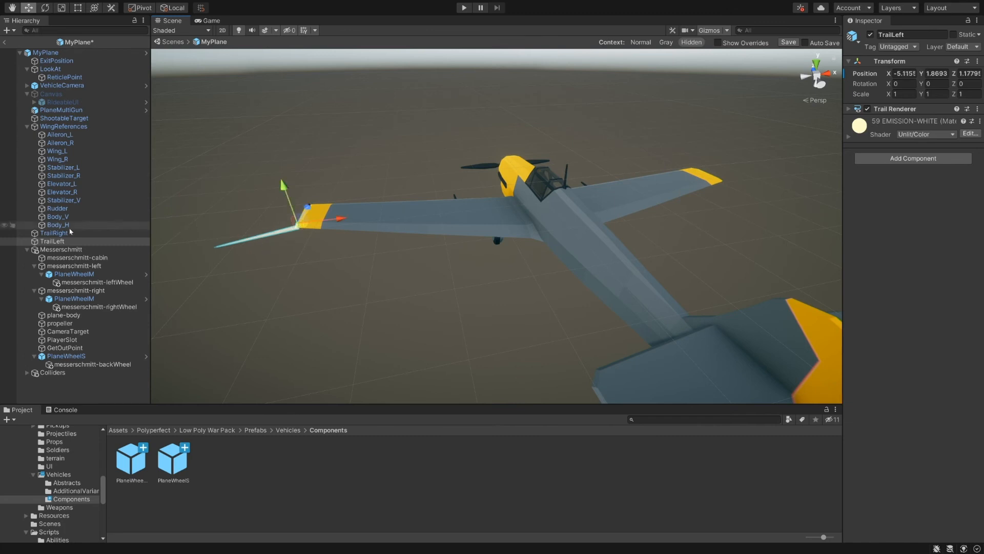
Copy TrailLeft's position onto TrailRight and make its X value positive, about 5.12, to mirror it to the right wing tip.
right_click(898, 62)
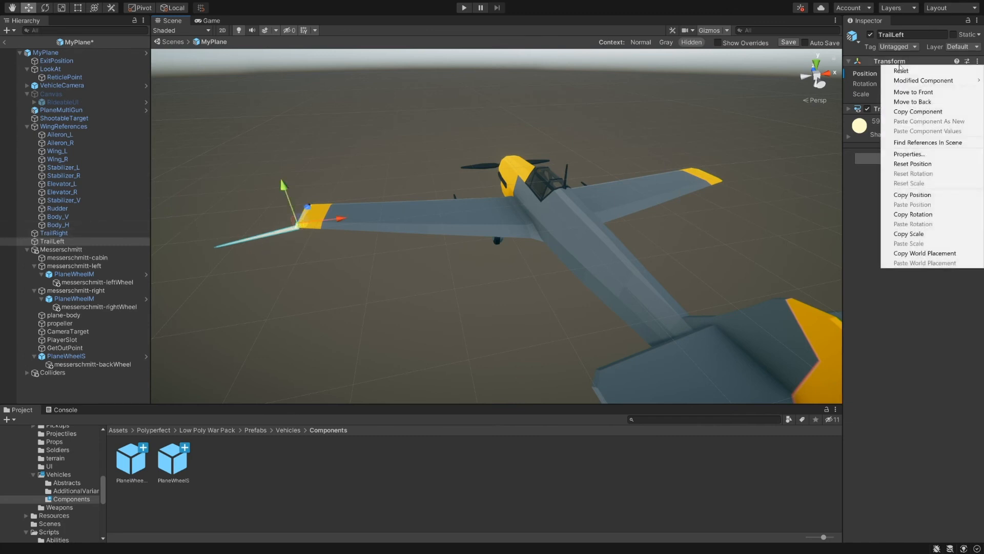
left_click(913, 195)
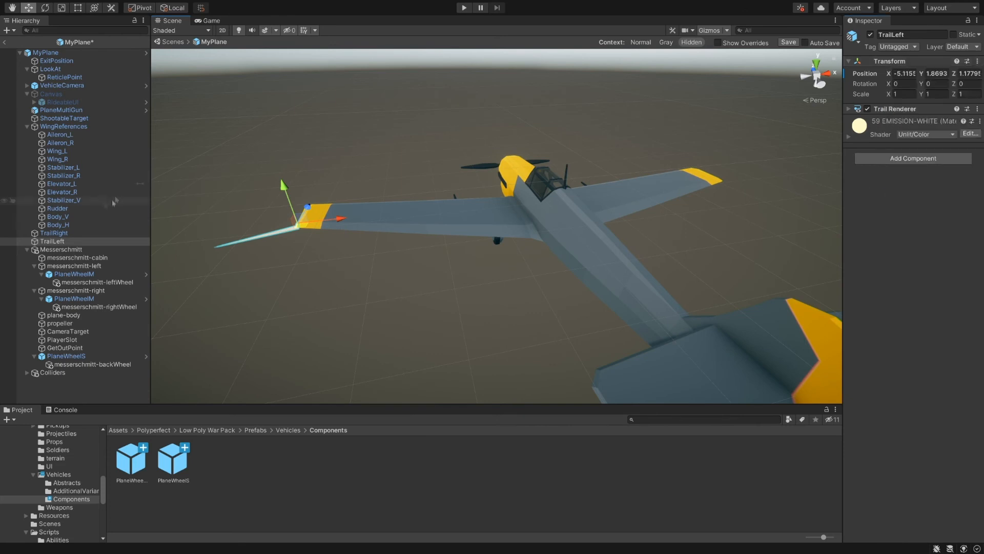
key("Up")
right_click(907, 61)
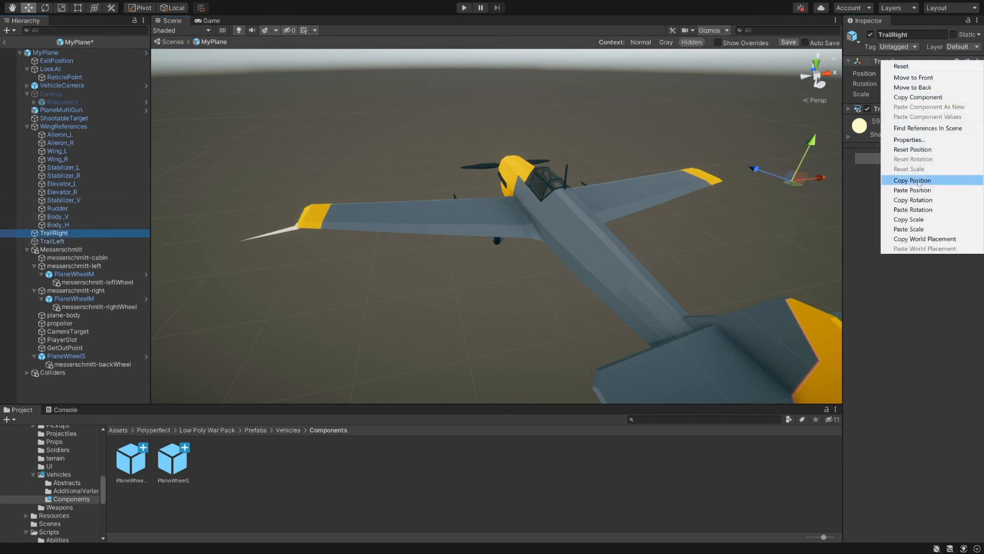
left_click(930, 193)
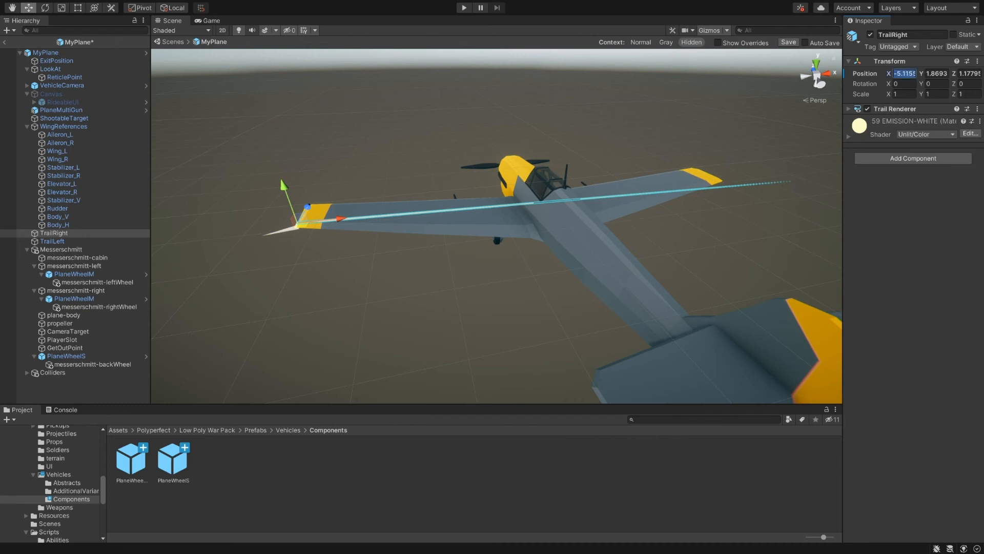
key("Delete")
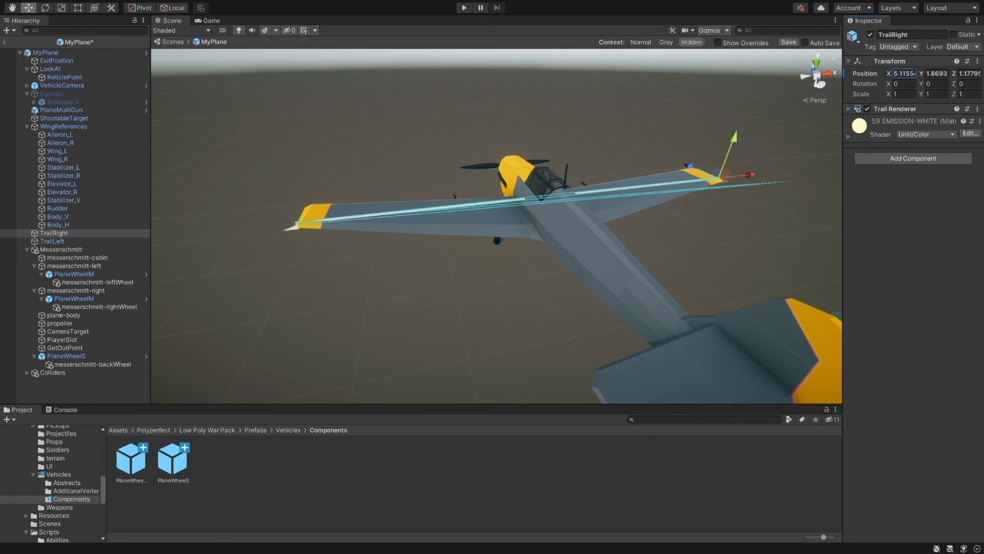
Collapse the Messerschmitt hierarchy and add an empty child object named Gun1 under PlaneMultiGun.
left_click_drag(480, 193, 661, 180, "alt")
scroll(661, 180, "up", 3)
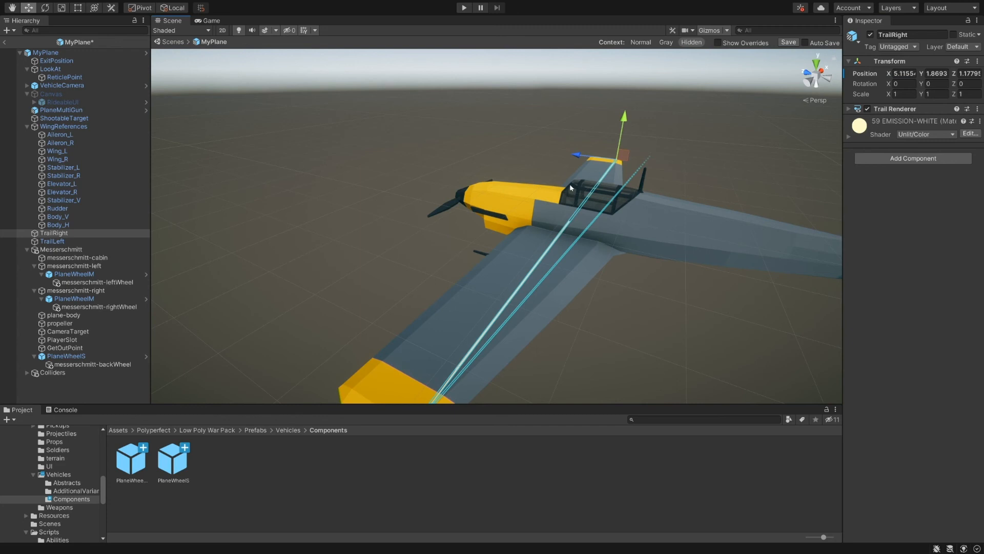
left_click_drag(492, 217, 528, 257, "alt")
scroll(564, 241, "up", 5)
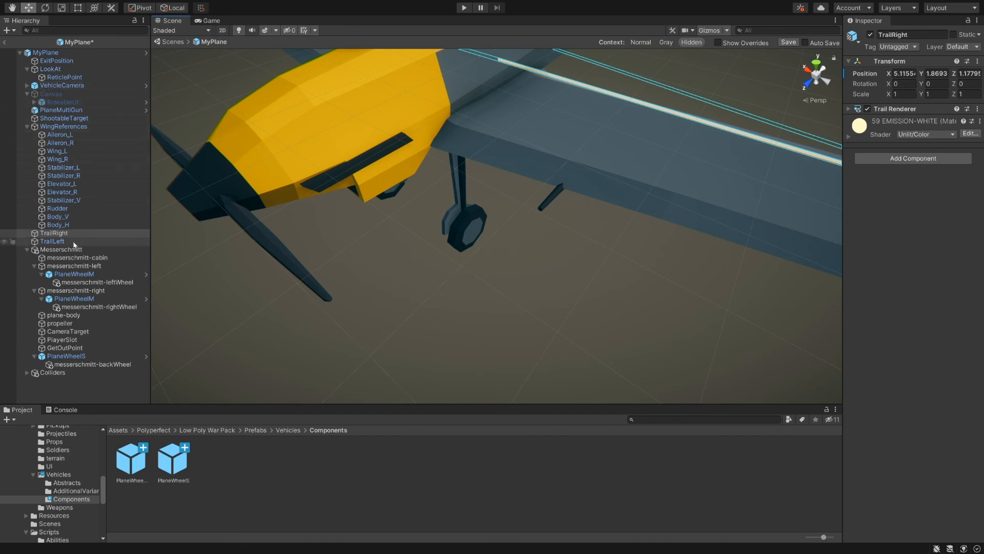
left_click(28, 250)
left_click(64, 111)
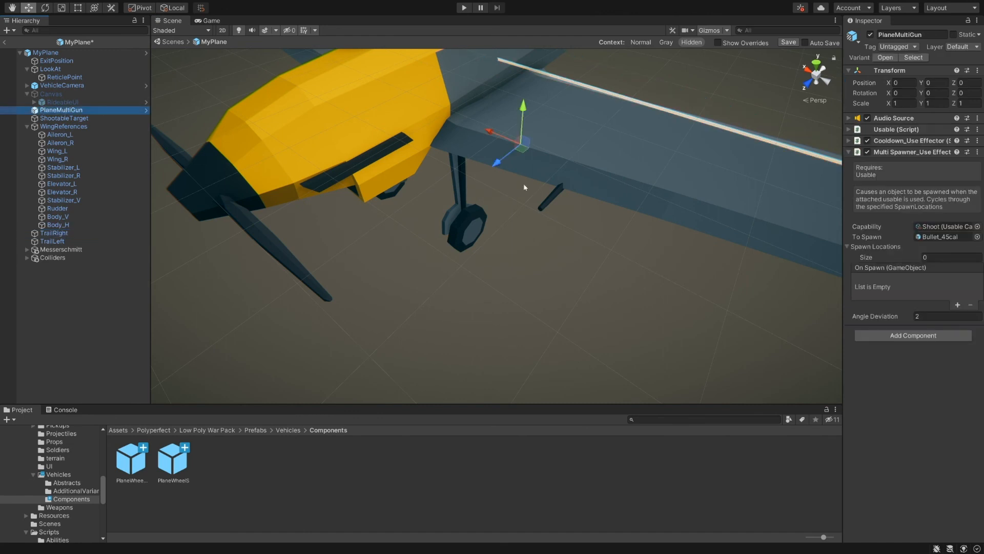
key("f")
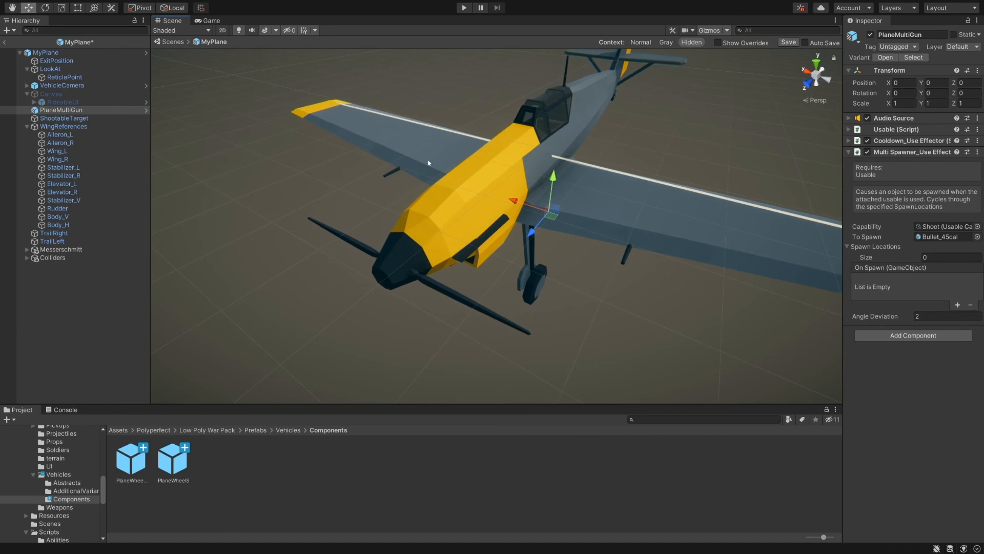
key("alt+shift+n")
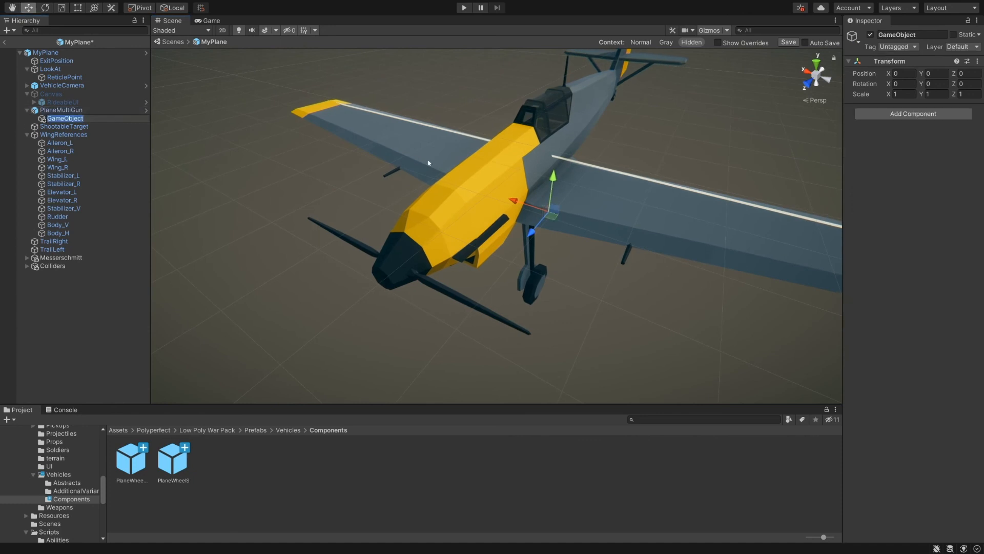
type("Gun1")
key("Return")
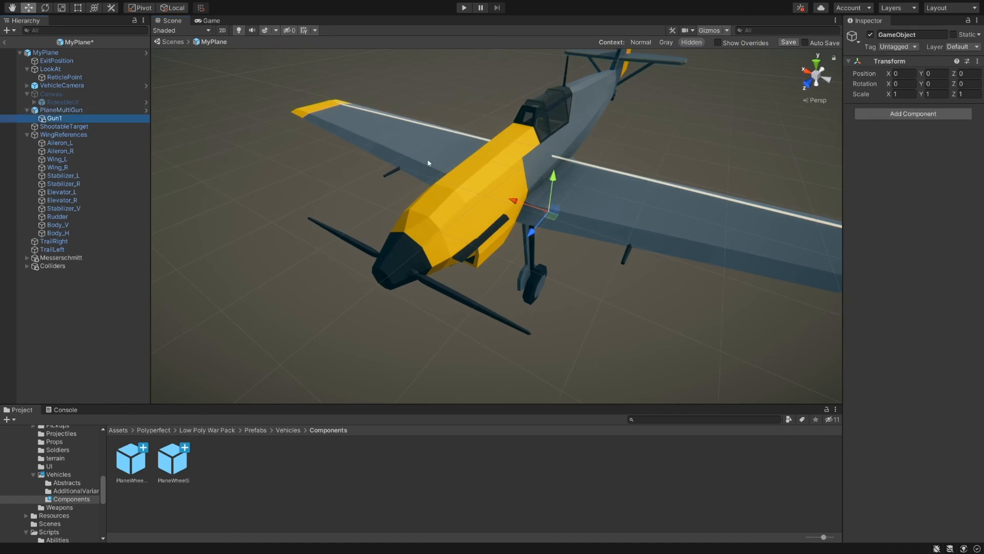
Add a second empty child object named Gun2 under PlaneMultiGun.
key("Up")
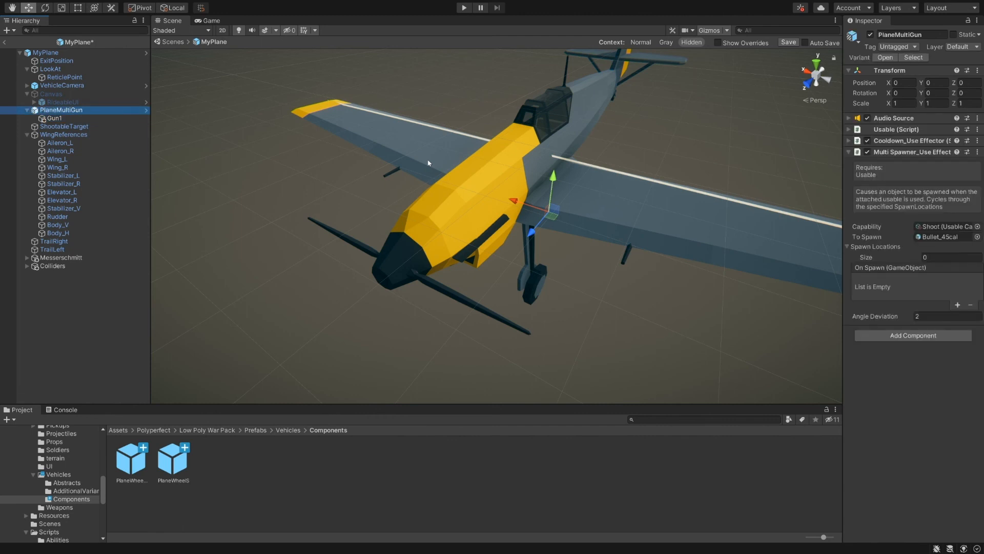
key("alt+shift+n")
type("Gun2")
key("Return")
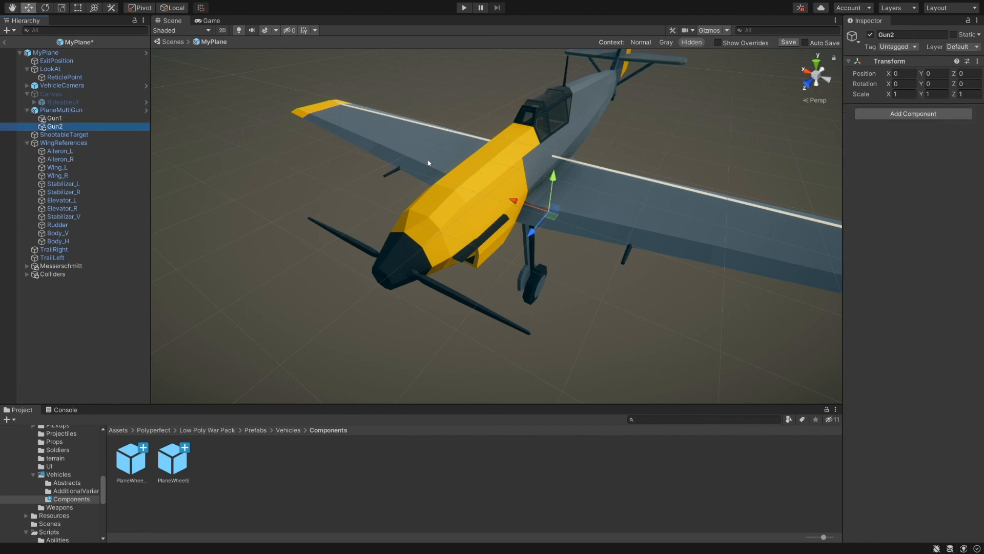
Move Gun1 to the muzzle of the left wing gun at about X -1.87, Y 1.54, Z 2.57.
left_click(55, 118)
middle_click_drag(686, 280, 678, 254)
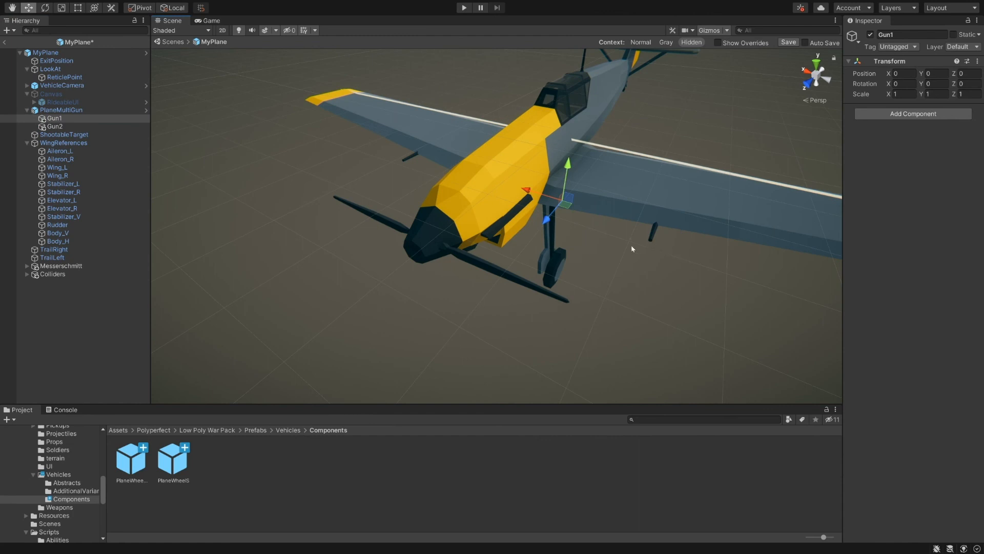
left_click_drag(568, 205, 652, 243)
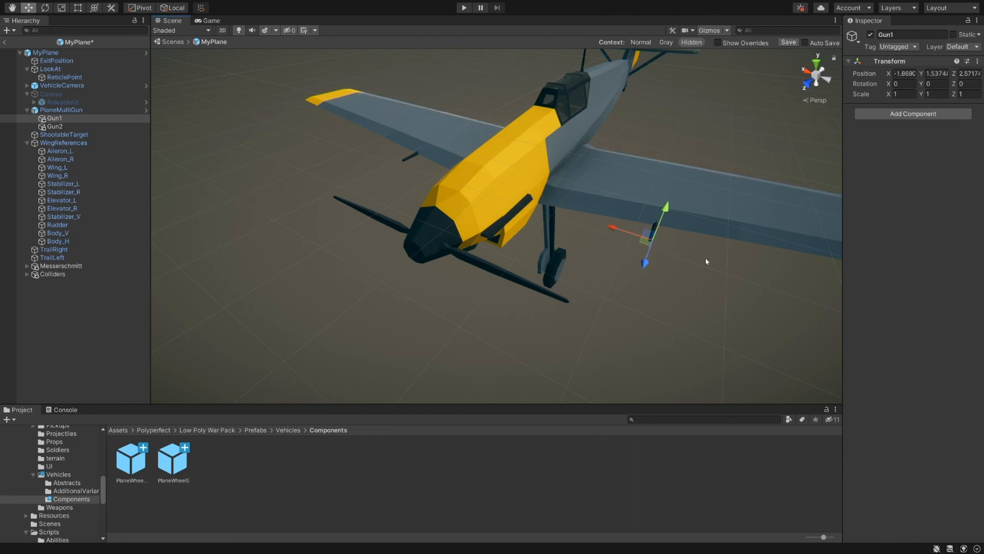
Set PlaneMultiGun's Spawn Locations size to 2, assign Gun1 and Gun2 as its elements, and save the prefab.
left_click(55, 127)
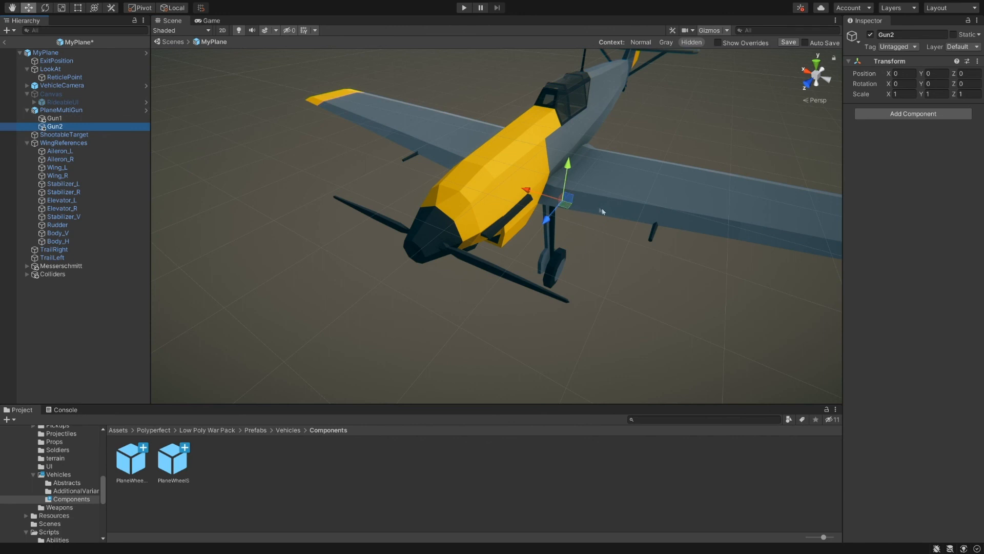
middle_click_drag(603, 211, 584, 222)
scroll(388, 180, "down", 3)
left_click_drag(387, 180, 318, 177, "alt")
left_click(65, 111)
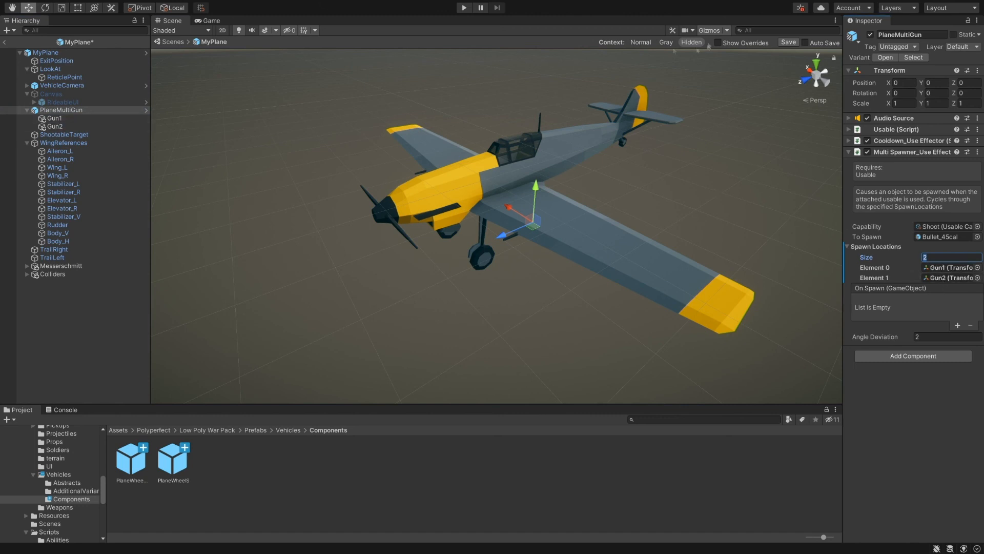
Return to the Models scene and test-fly the plane in play mode.
left_click(169, 42)
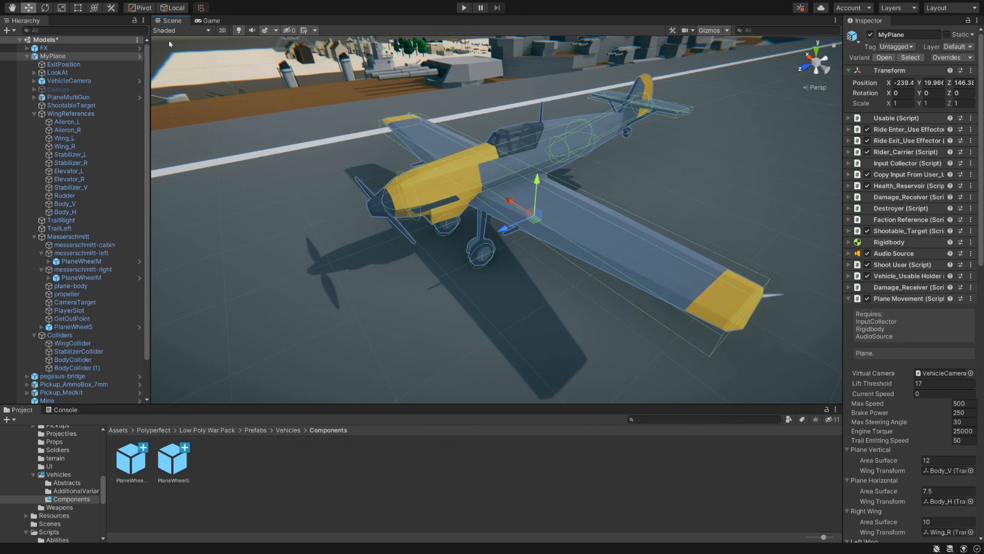
left_click(464, 7)
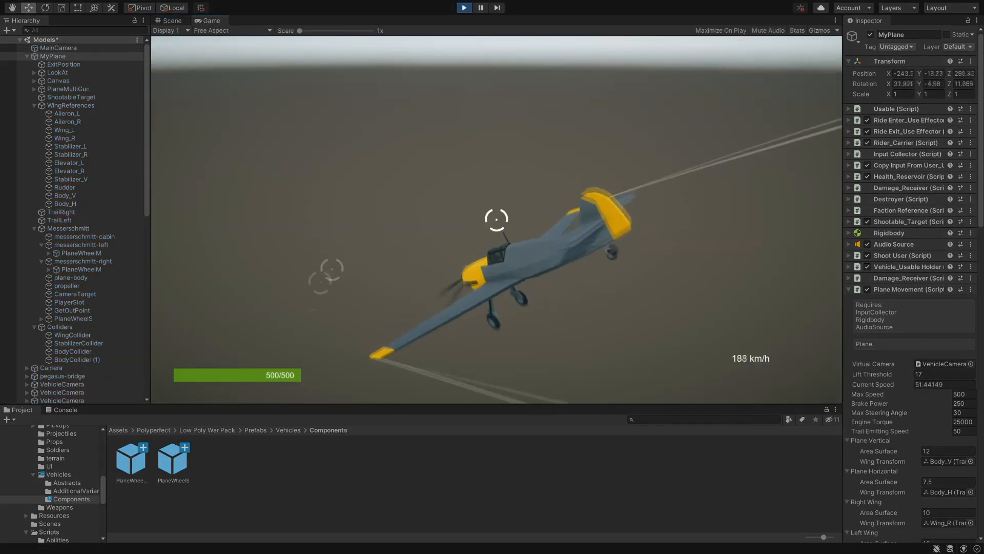